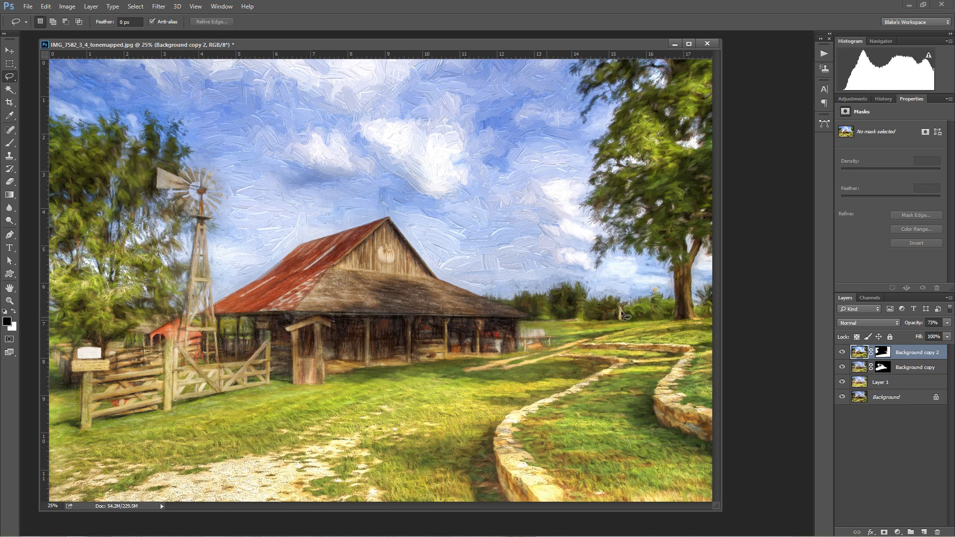
Compare the painted effects by toggling the visibility of the Background copy 2 and Background copy layers.
{"action": "left_click", "coordinate": [841, 353]}
{"action": "left_click", "coordinate": [843, 366]}
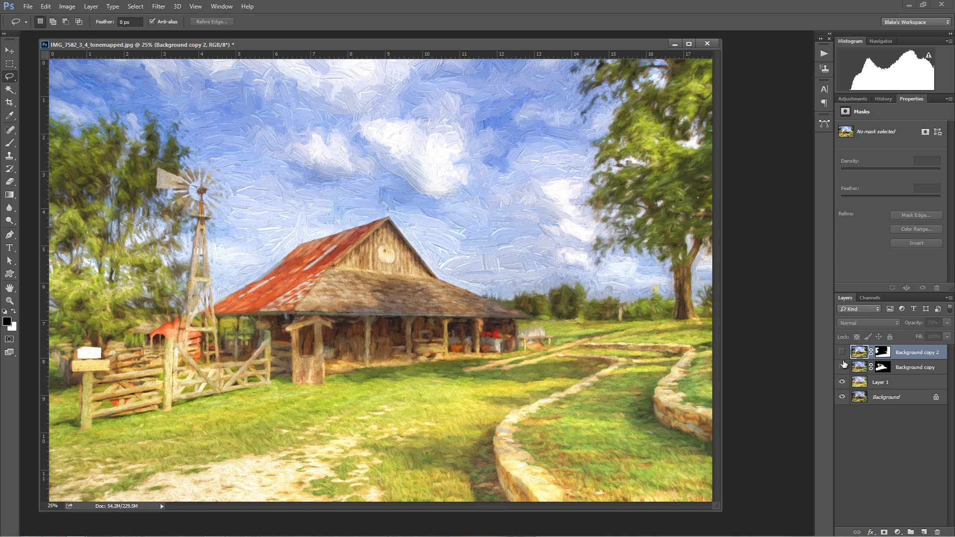
{"action": "left_click", "coordinate": [842, 367]}
{"action": "left_click", "coordinate": [842, 367]}
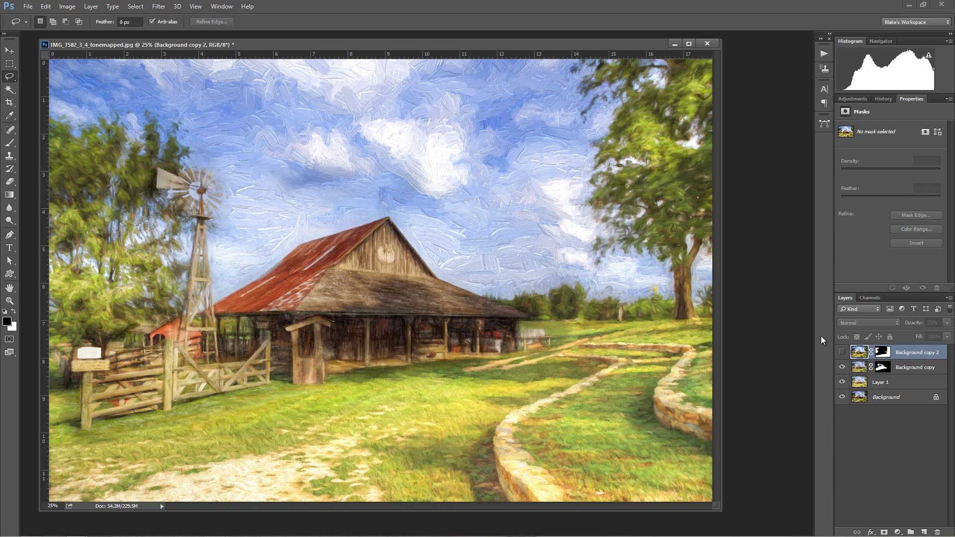
{"action": "left_click", "coordinate": [841, 352]}
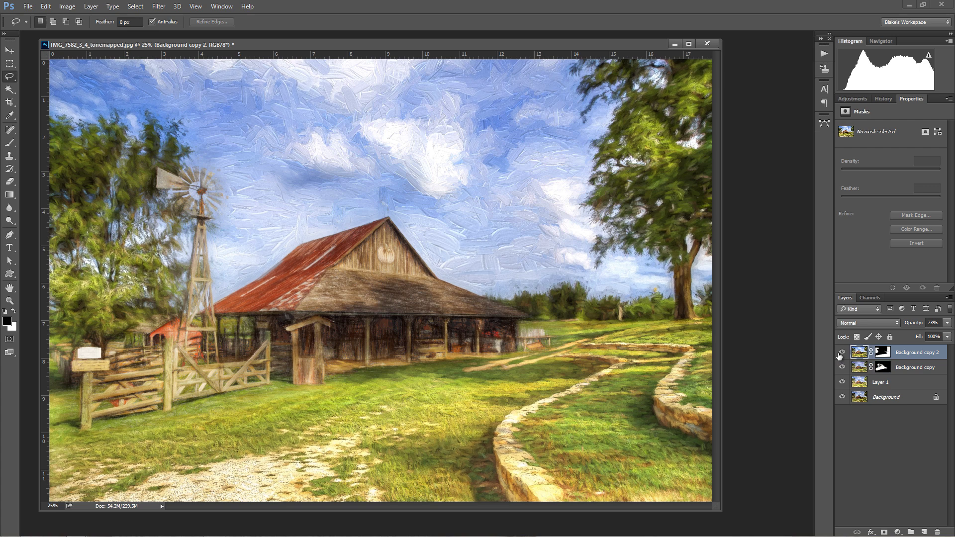
Hide the three layers above Background and create a new document from the current history state.
{"action": "left_click_drag", "start_coordinate": [841, 353], "coordinate": [842, 370]}
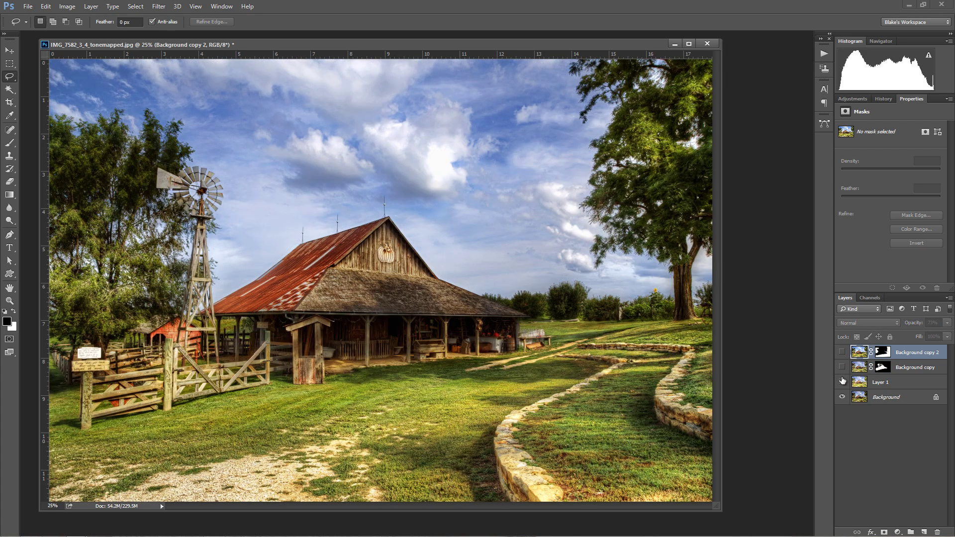
{"action": "left_click", "coordinate": [842, 381]}
{"action": "left_click", "coordinate": [883, 99]}
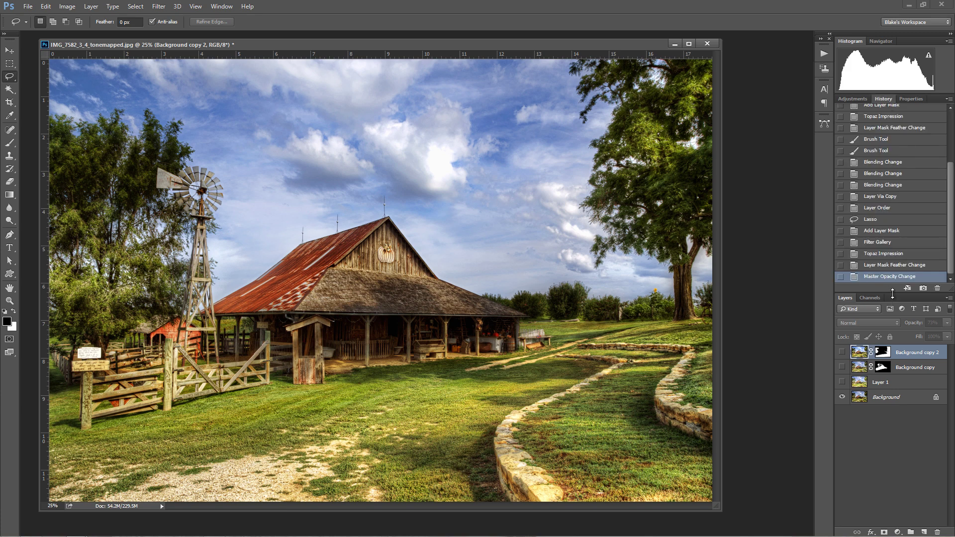
{"action": "left_click", "coordinate": [908, 288]}
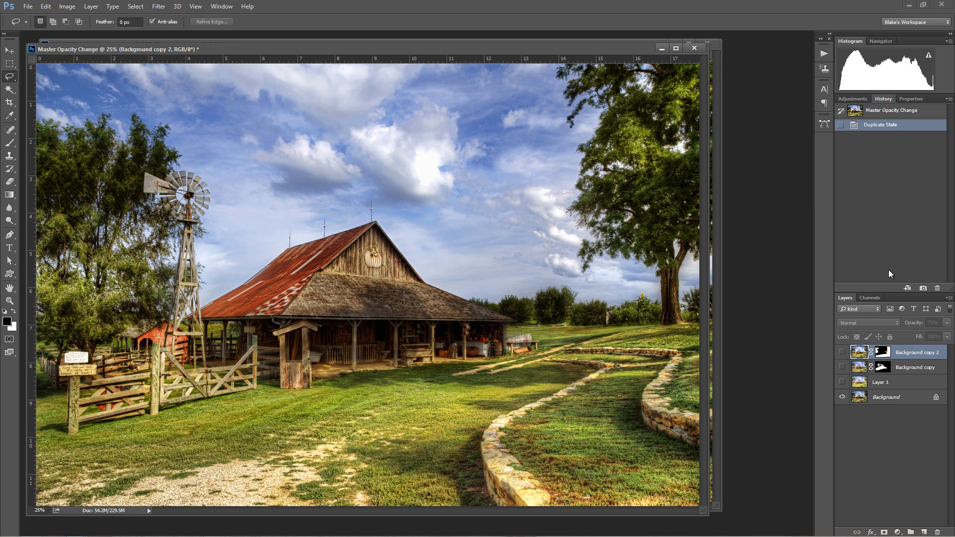
Delete the three layers above Background in the duplicate document and reposition its window over the original.
{"action": "key", "text": "Delete"}
{"action": "key", "text": "Delete"}
{"action": "key", "text": "Delete"}
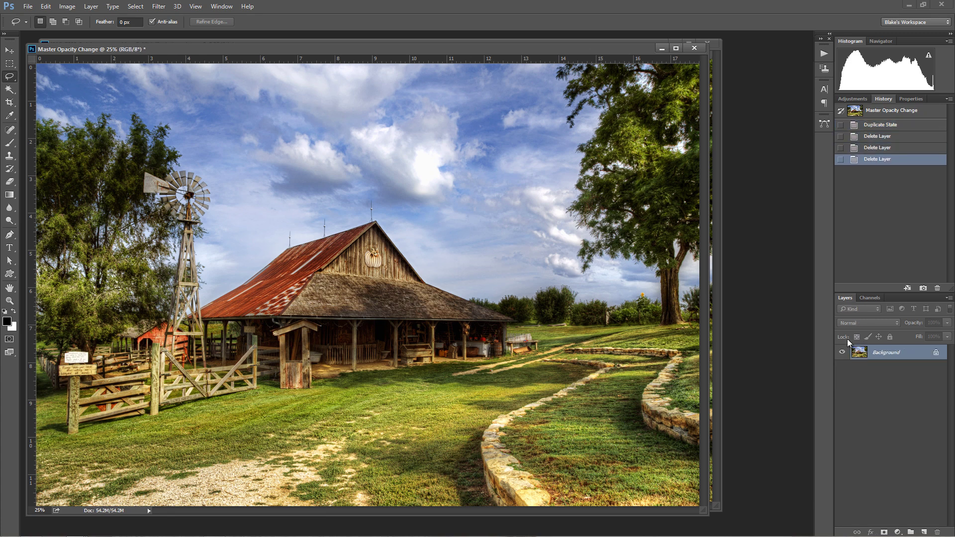
{"action": "left_click_drag", "start_coordinate": [677, 40], "coordinate": [644, 43]}
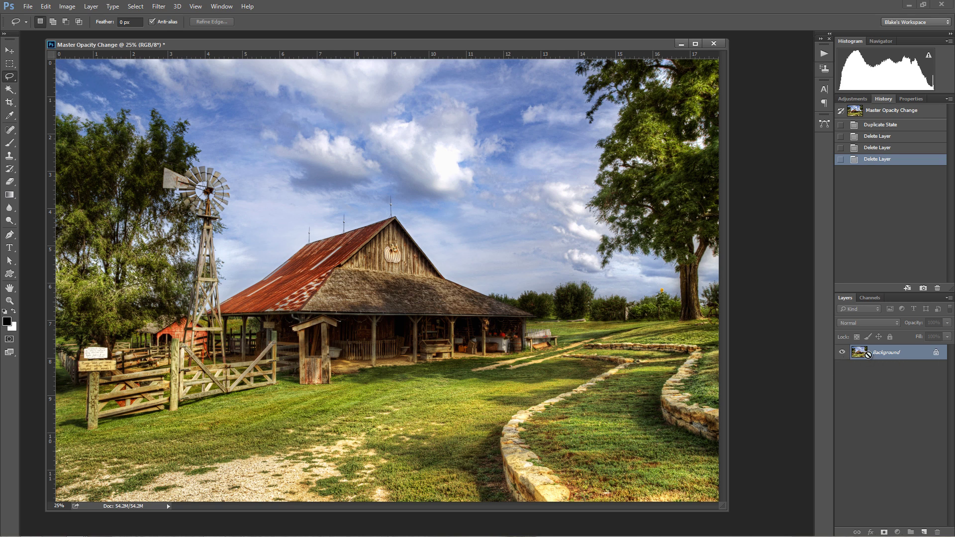
Duplicate the Background layer and check the two layers by toggling their visibility.
{"action": "key", "text": "ctrl+j"}
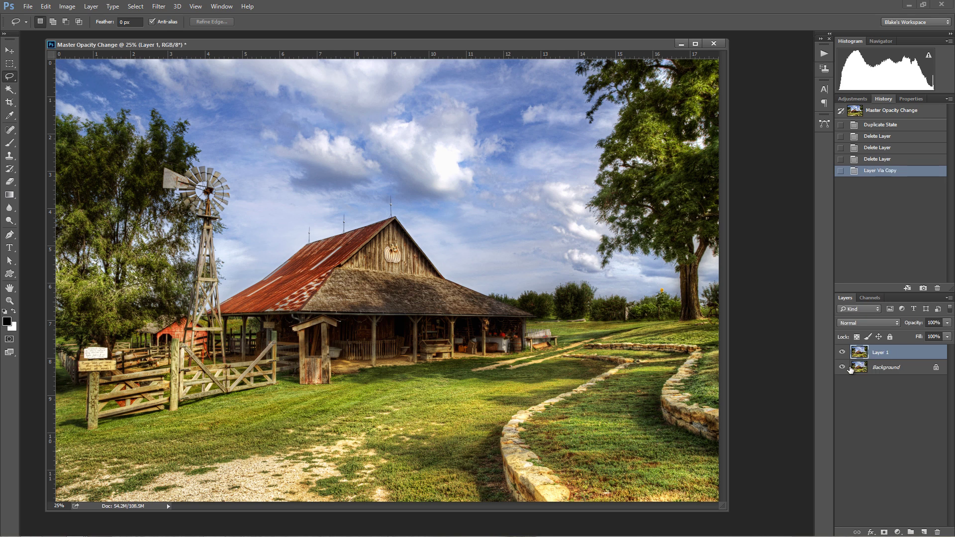
{"action": "left_click", "coordinate": [841, 367]}
{"action": "left_click", "coordinate": [841, 352]}
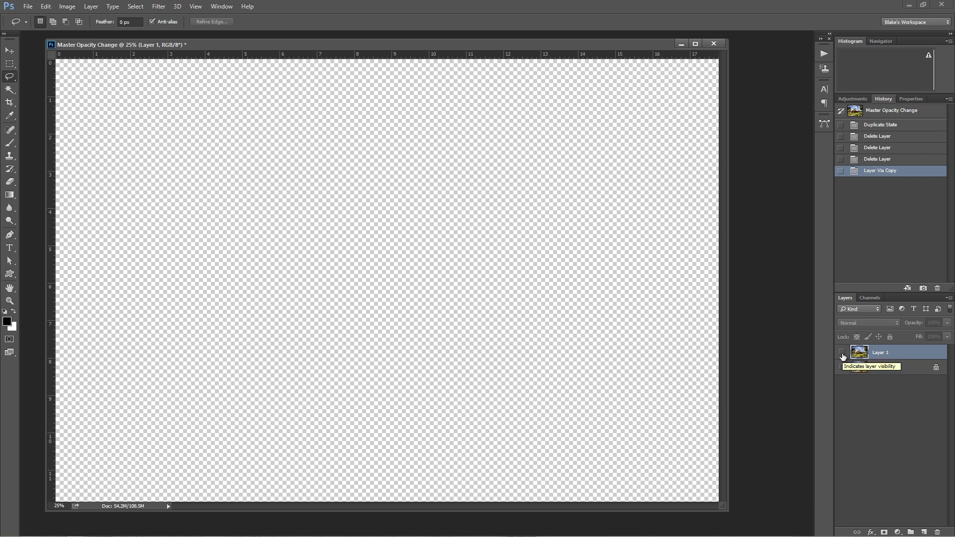
{"action": "left_click", "coordinate": [843, 368]}
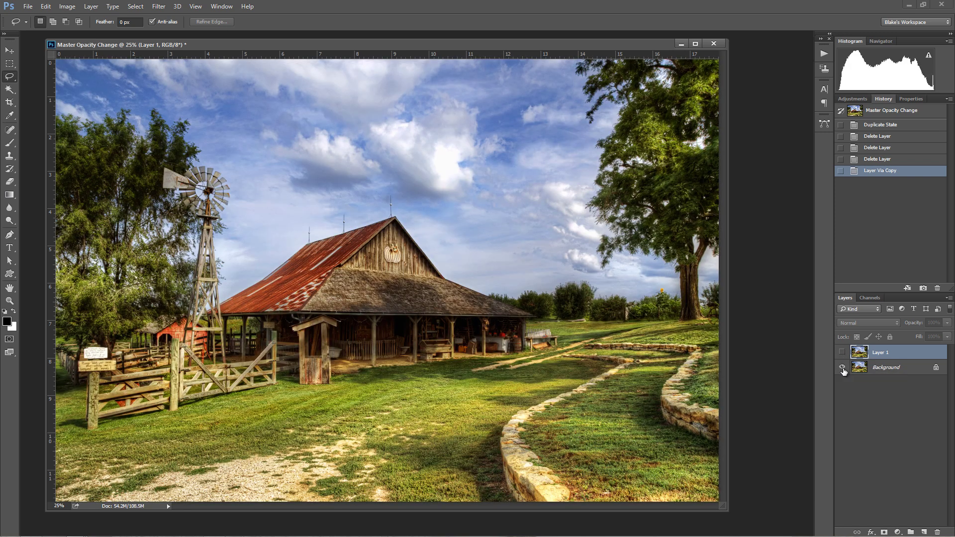
{"action": "left_click", "coordinate": [842, 353]}
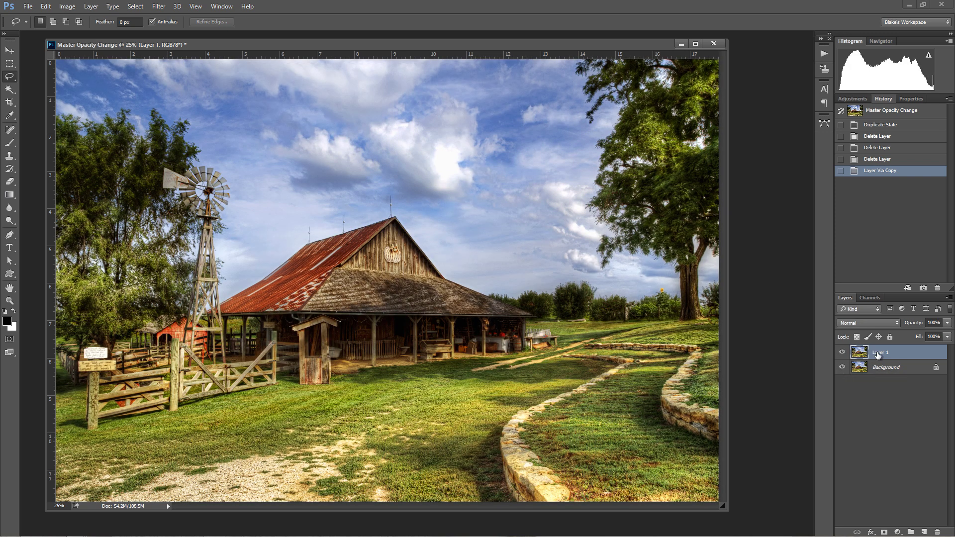
Open the Topaz Impression filter on Layer 1, look at the Painting presets and switch to the Impressionistic category.
{"action": "left_click", "coordinate": [166, 7]}
{"action": "mouse_move", "coordinate": [189, 215]}
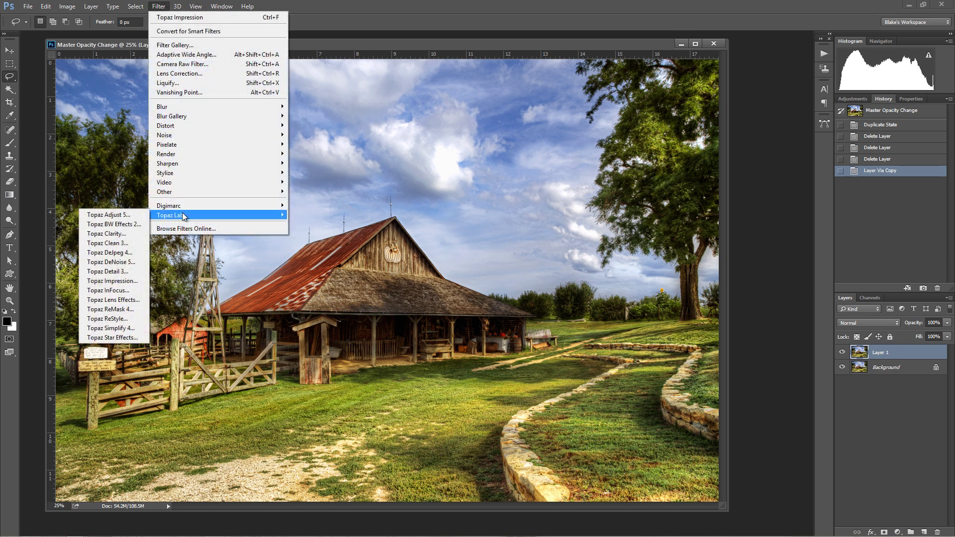
{"action": "left_click", "coordinate": [120, 293]}
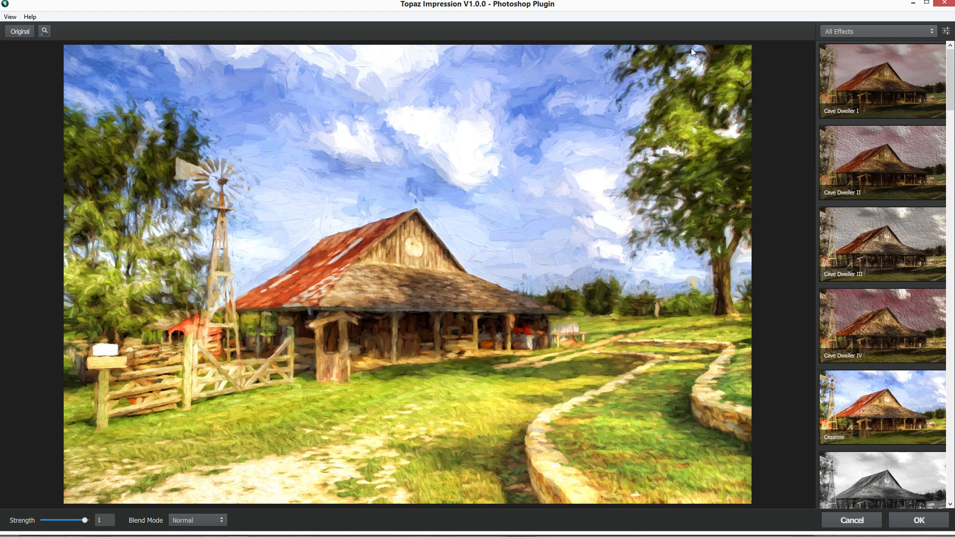
{"action": "left_click", "coordinate": [839, 32]}
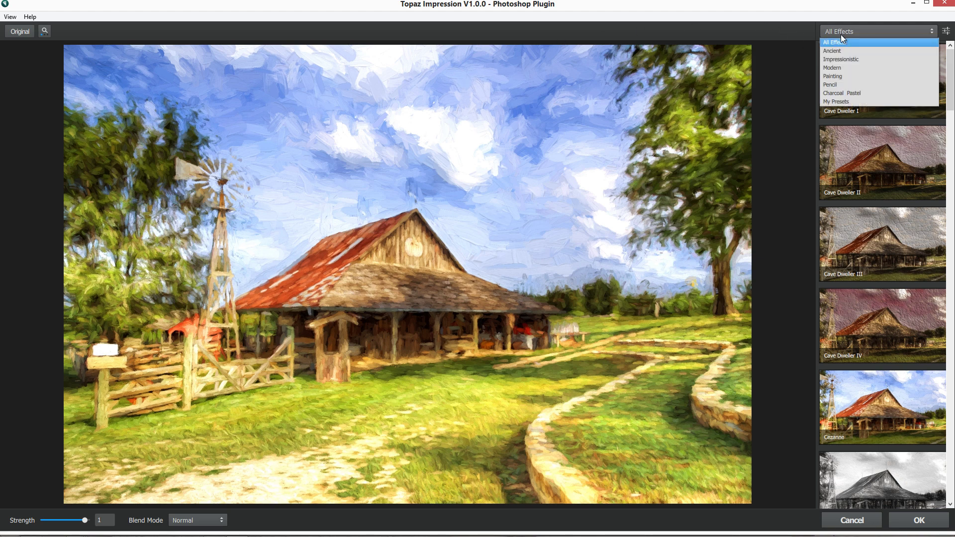
{"action": "left_click", "coordinate": [839, 82]}
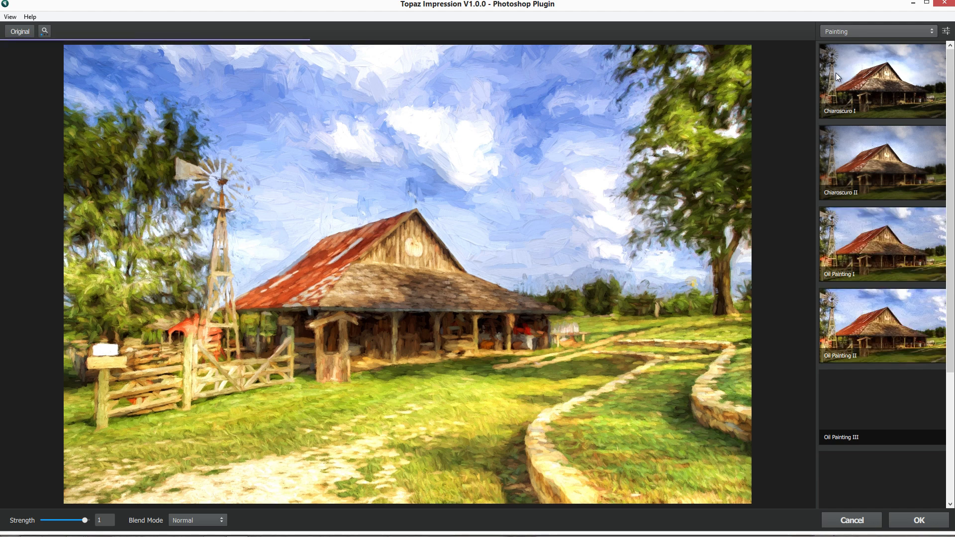
{"action": "left_click", "coordinate": [846, 30]}
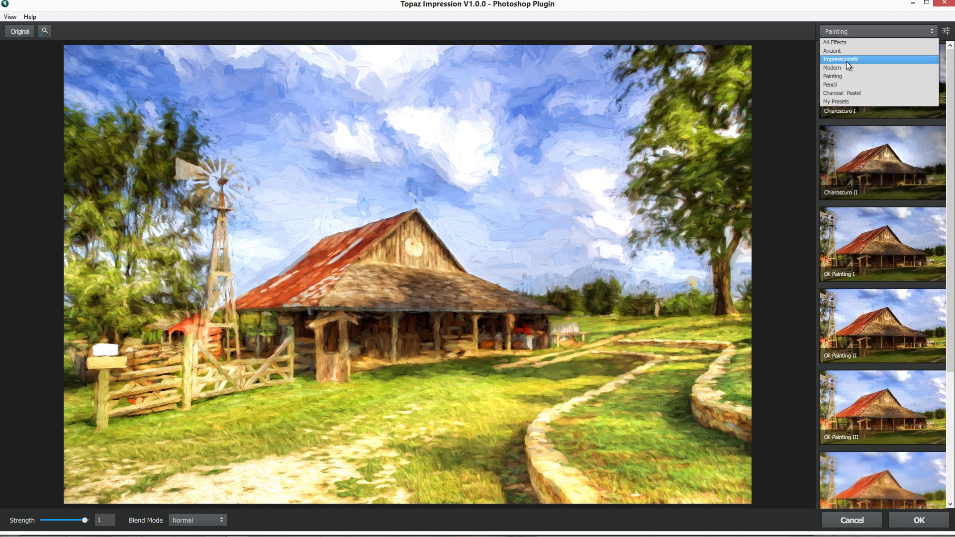
{"action": "left_click", "coordinate": [845, 61]}
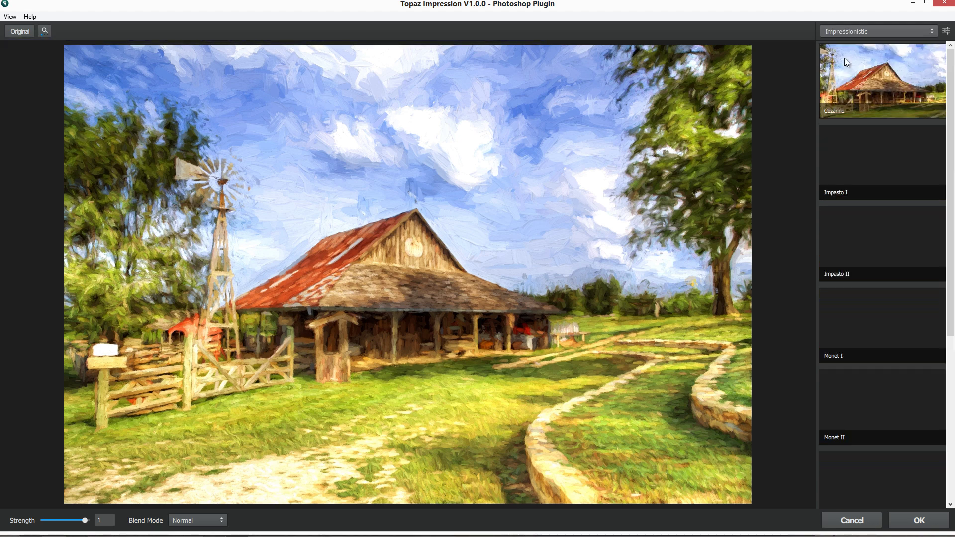
Compare the Impasto I and Impasto II presets on the barn photo and choose Impasto II.
{"action": "left_click", "coordinate": [837, 237]}
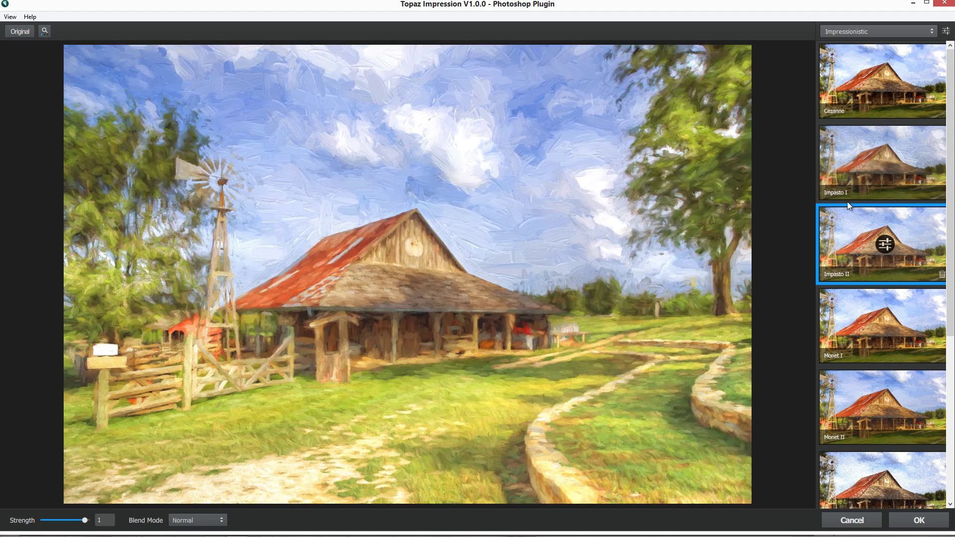
{"action": "left_click", "coordinate": [837, 156]}
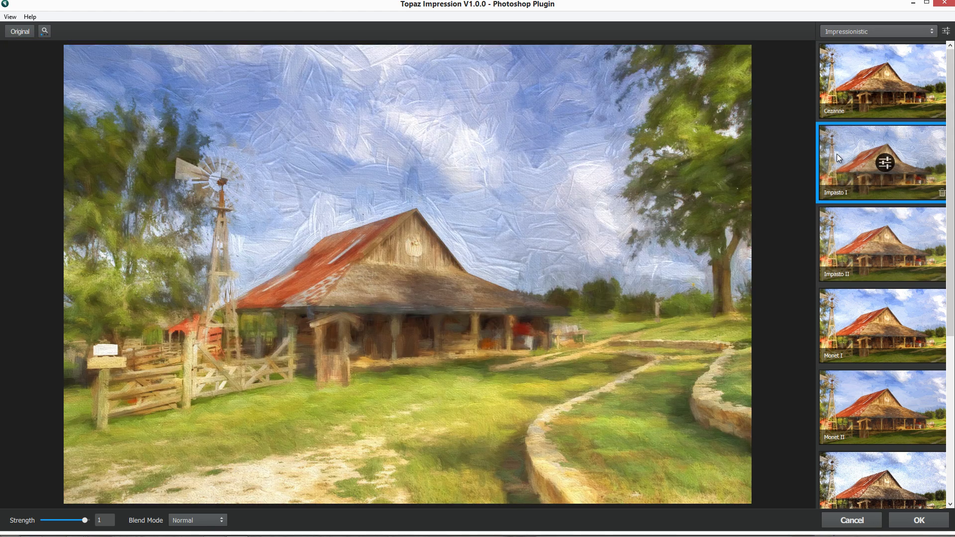
{"action": "left_click", "coordinate": [833, 231]}
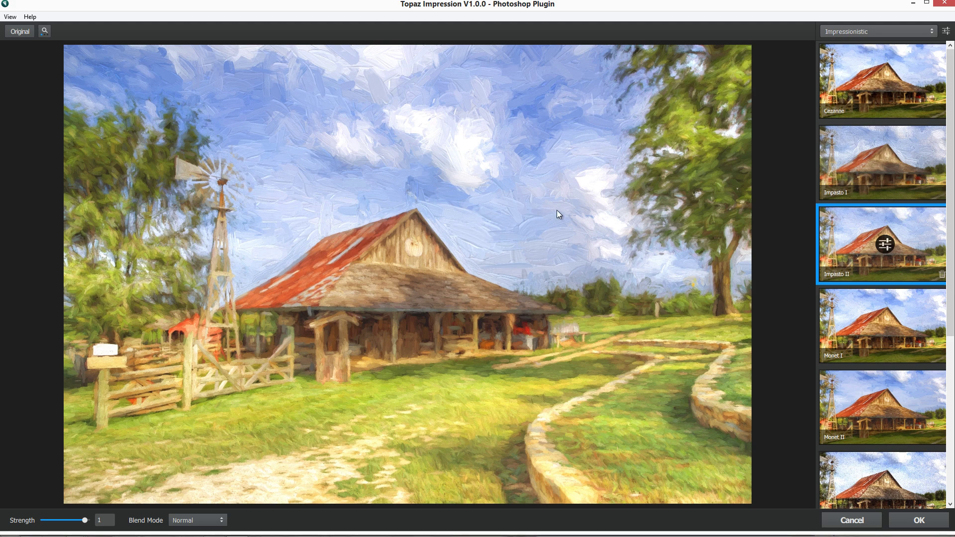
Adjust the Impasto II strokes to Brush Size 0.82 and Paint Volume 0.57, reduce Spill, and apply the filter.
{"action": "left_click", "coordinate": [944, 32]}
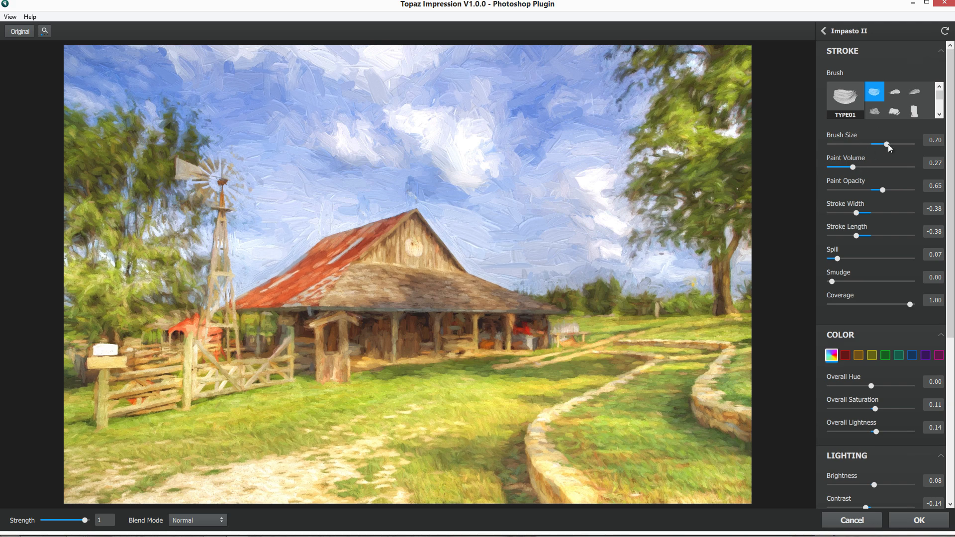
{"action": "left_click_drag", "start_coordinate": [887, 144], "coordinate": [896, 144]}
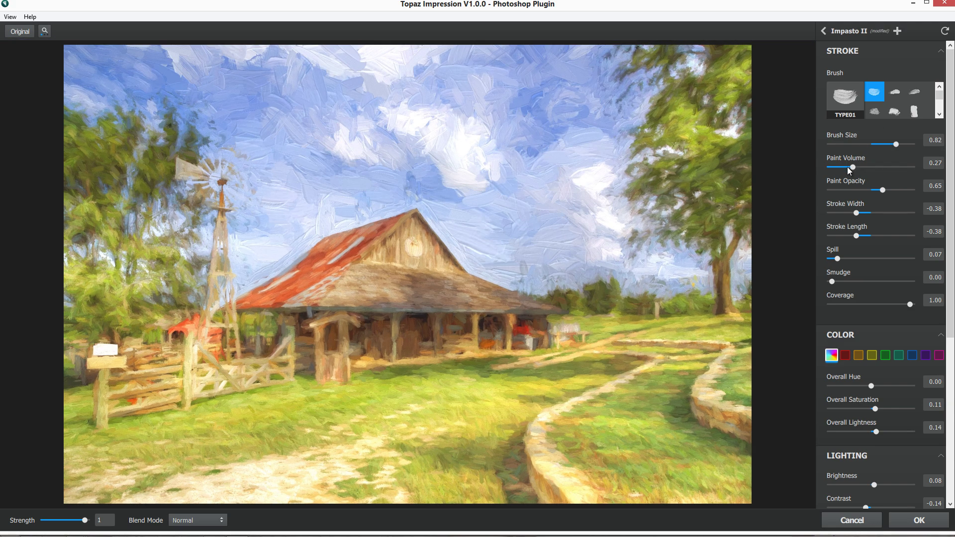
{"action": "left_click_drag", "start_coordinate": [854, 167], "coordinate": [872, 167]}
{"action": "left_click_drag", "start_coordinate": [875, 167], "coordinate": [879, 166]}
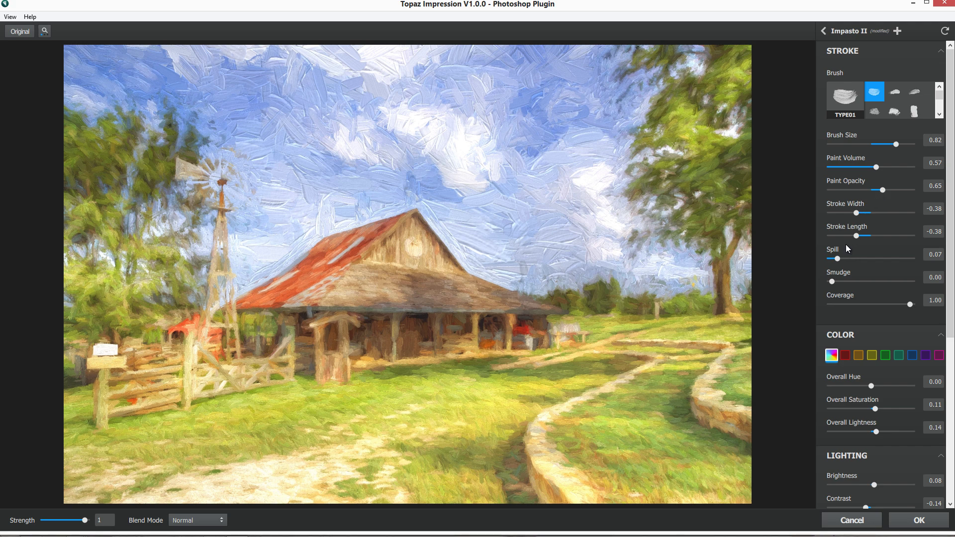
{"action": "left_click_drag", "start_coordinate": [835, 259], "coordinate": [830, 258]}
{"action": "left_click", "coordinate": [911, 516]}
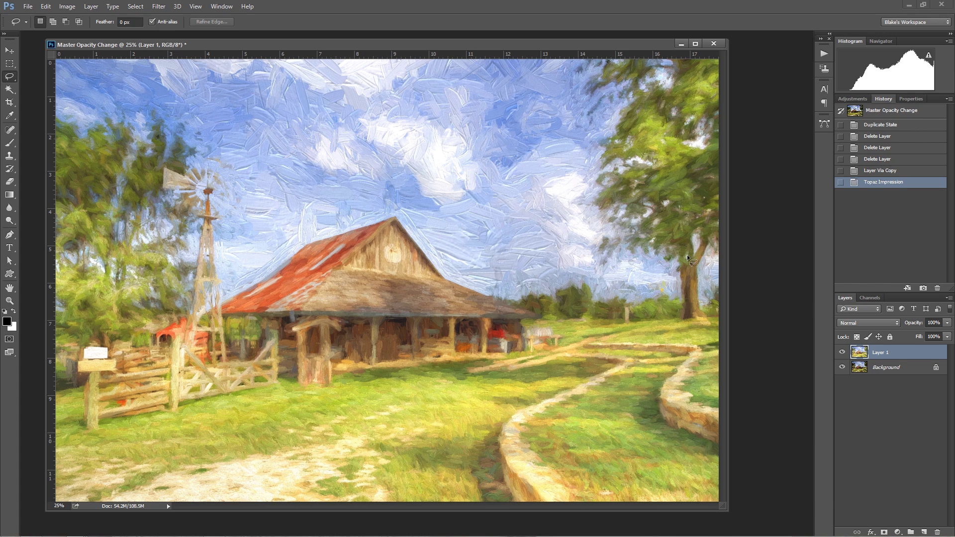
Rename the painted Layer 1 as Sky.
{"action": "left_click", "coordinate": [874, 368]}
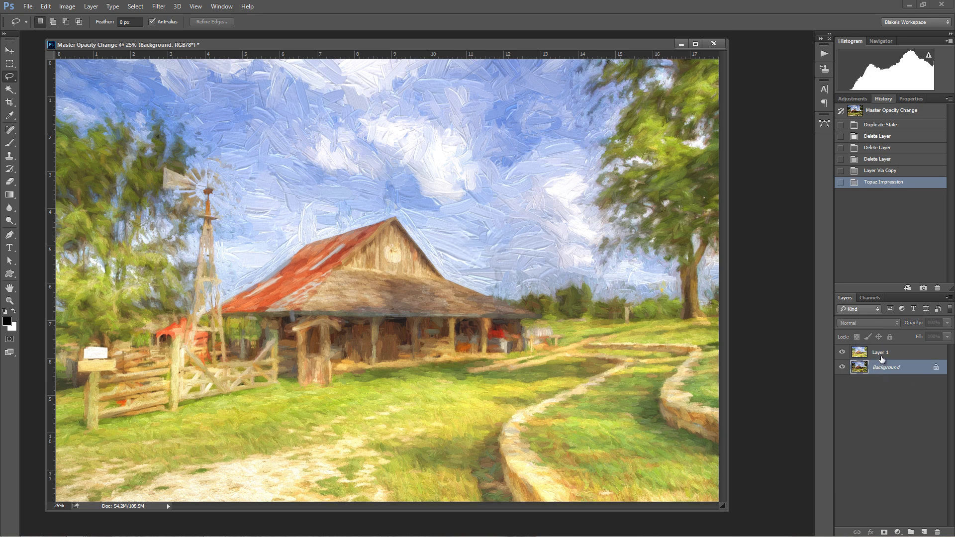
{"action": "double_click", "coordinate": [880, 353]}
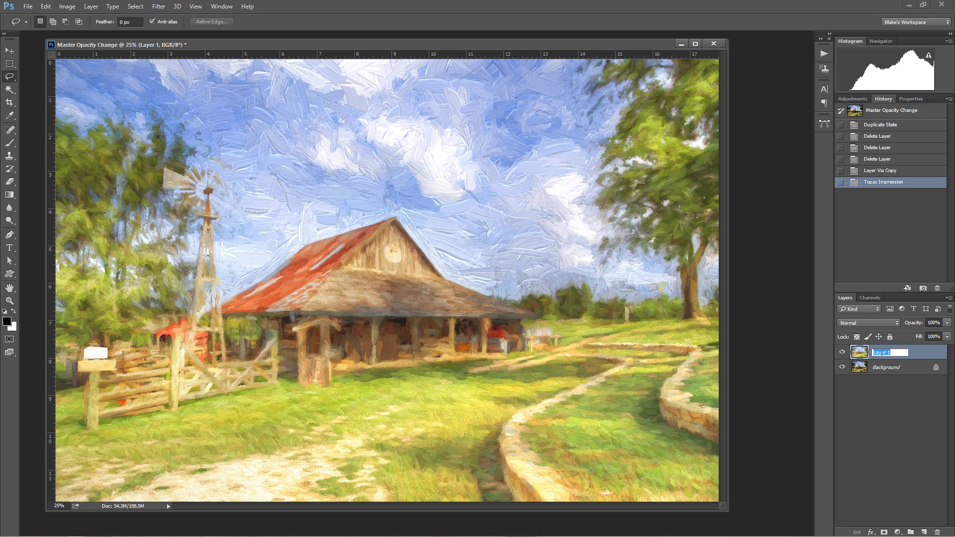
{"action": "type", "text": "Sky"}
{"action": "key", "text": "Return"}
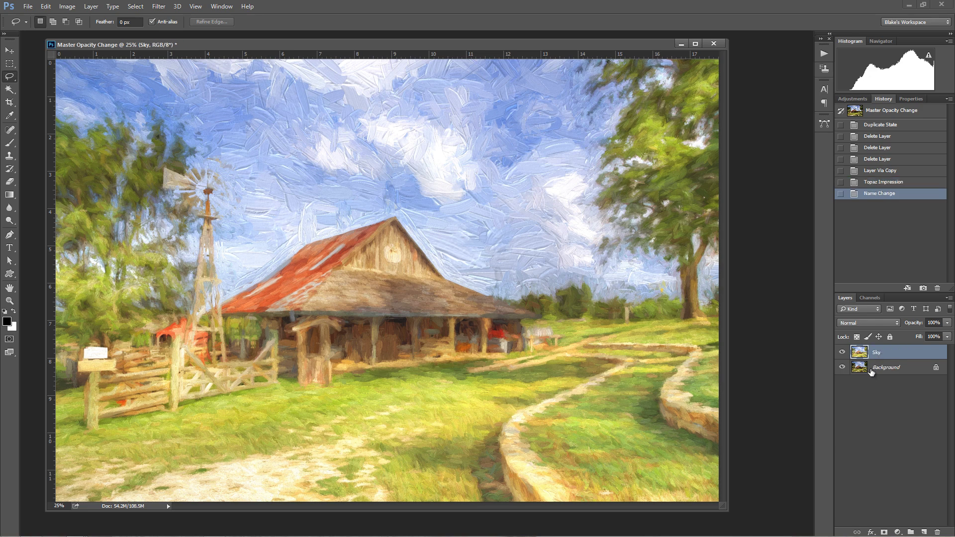
Duplicate the Background layer, move the copy above the Sky layer and check it by toggling its visibility.
{"action": "left_click", "coordinate": [870, 370]}
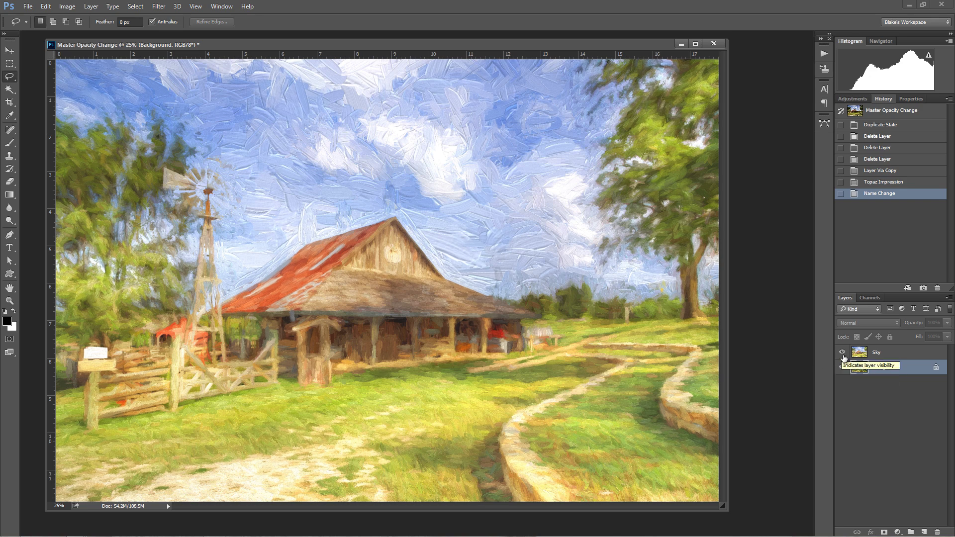
{"action": "left_click_drag", "start_coordinate": [864, 368], "coordinate": [868, 371]}
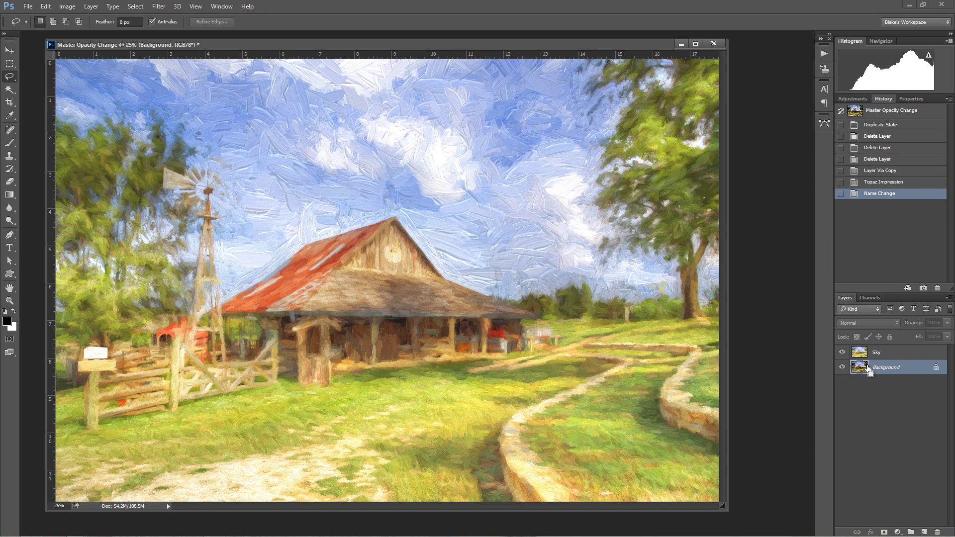
{"action": "key", "text": "ctrl+j"}
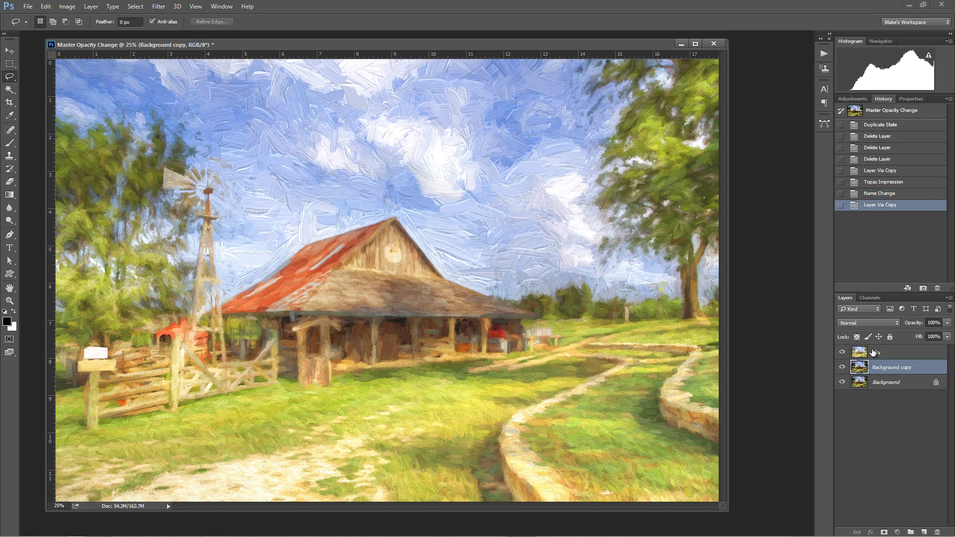
{"action": "left_click_drag", "start_coordinate": [874, 351], "coordinate": [873, 352]}
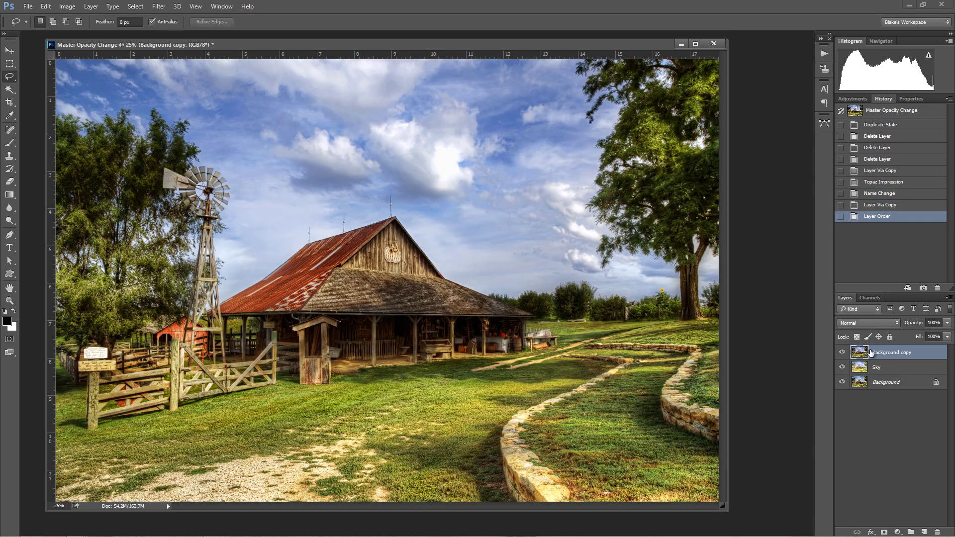
{"action": "left_click", "coordinate": [843, 352]}
{"action": "left_click", "coordinate": [843, 352]}
Lasso a loose selection around the barn, windmill and fence and turn it into a layer mask on Background copy.
{"action": "mouse_move", "coordinate": [135, 202]}
{"action": "left_mouse_down"}
{"action": "mouse_move", "coordinate": [204, 145]}
{"action": "mouse_move", "coordinate": [273, 174]}
{"action": "mouse_move", "coordinate": [385, 170]}
{"action": "mouse_move", "coordinate": [449, 228]}
{"action": "mouse_move", "coordinate": [552, 288]}
{"action": "mouse_move", "coordinate": [576, 334]}
{"action": "mouse_move", "coordinate": [544, 371]}
{"action": "mouse_move", "coordinate": [332, 405]}
{"action": "mouse_move", "coordinate": [241, 408]}
{"action": "mouse_move", "coordinate": [142, 446]}
{"action": "mouse_move", "coordinate": [75, 447]}
{"action": "mouse_move", "coordinate": [54, 347]}
{"action": "mouse_move", "coordinate": [172, 292]}
{"action": "mouse_move", "coordinate": [136, 209]}
{"action": "left_mouse_up"}
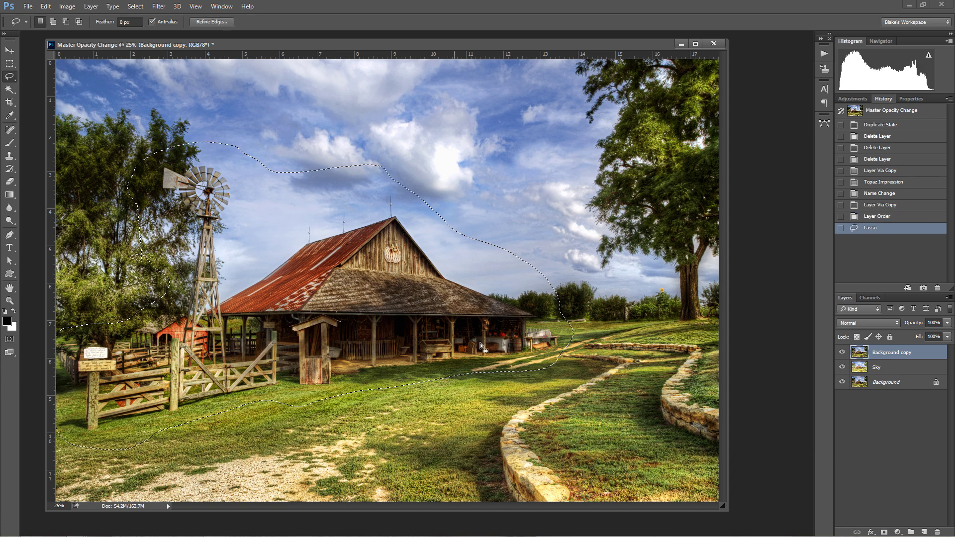
{"action": "left_click", "coordinate": [884, 532]}
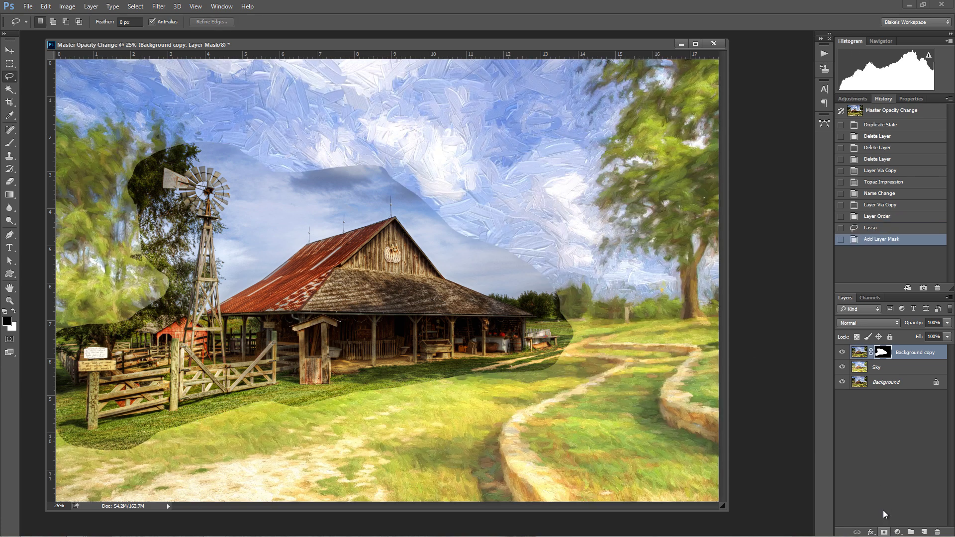
Rename the masked Background copy layer as Barn.
{"action": "double_click", "coordinate": [901, 353]}
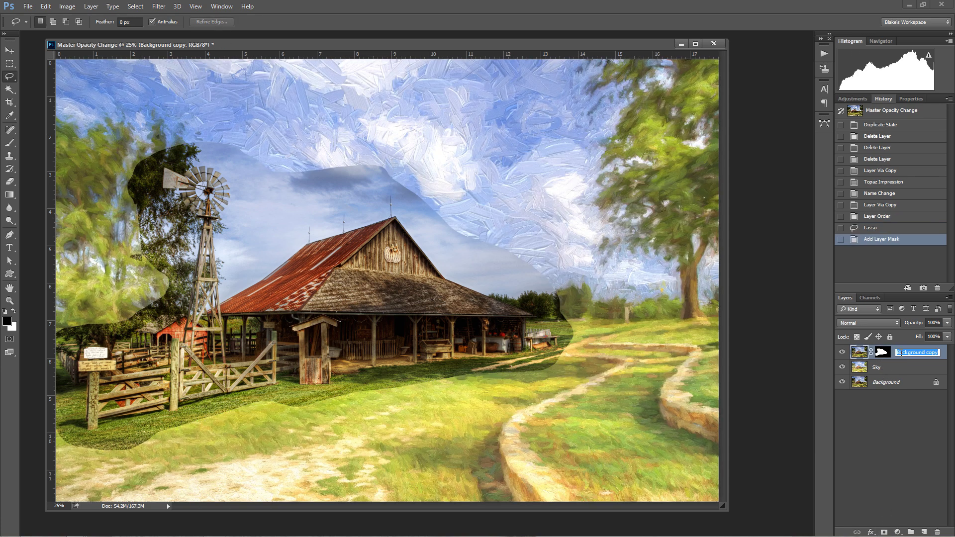
{"action": "type", "text": "Barn"}
{"action": "key", "text": "Return"}
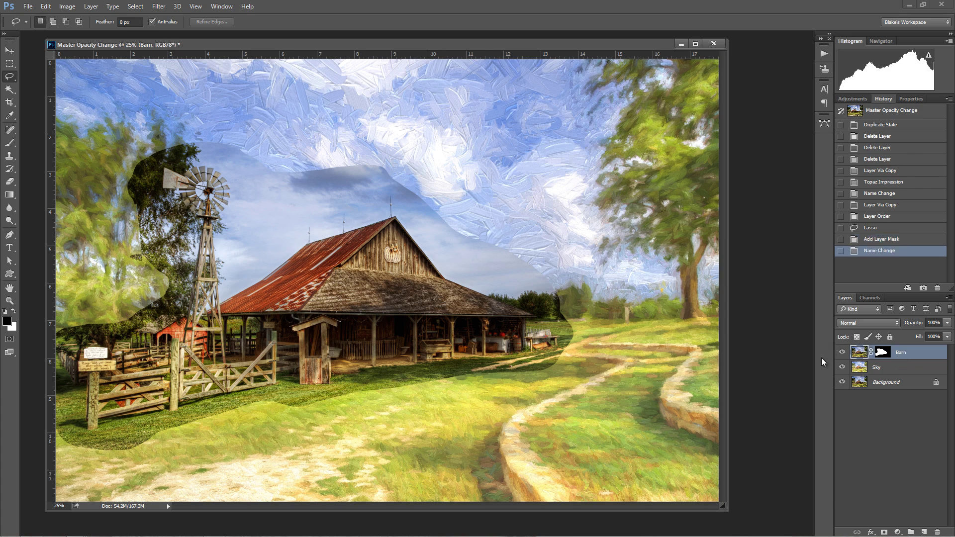
Start the Topaz Impression filter on the Barn layer and choose the Colored Pencil I preset from the Pencil category.
{"action": "left_click", "coordinate": [159, 6]}
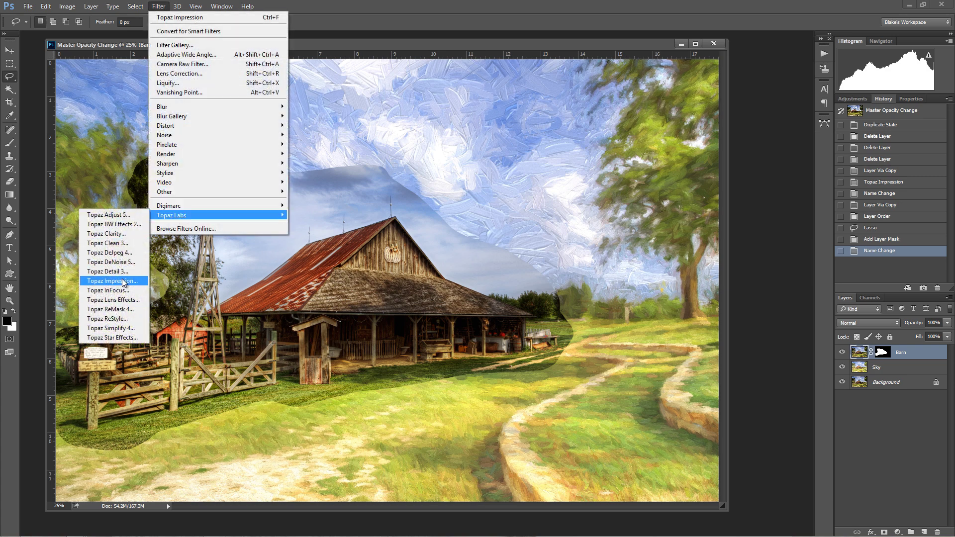
{"action": "left_click", "coordinate": [130, 282]}
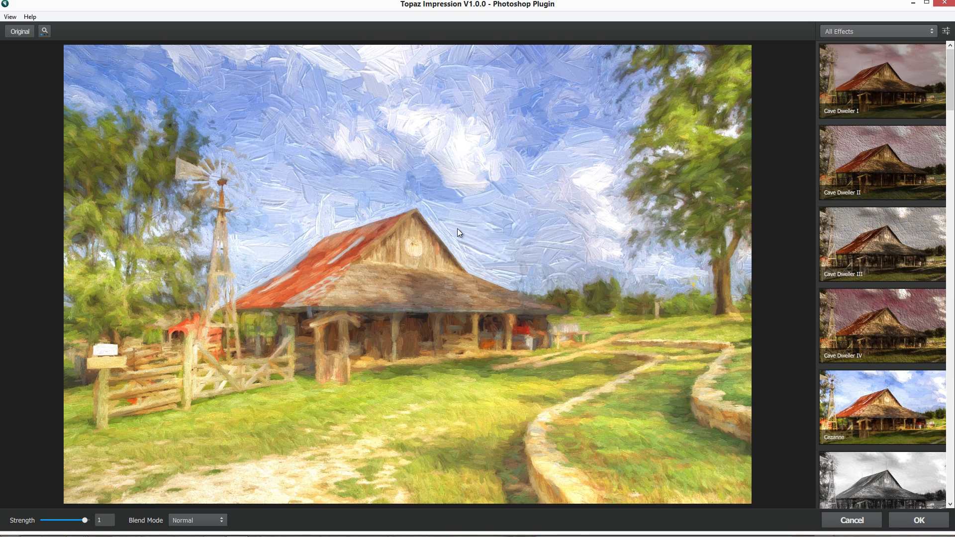
{"action": "left_click", "coordinate": [840, 31]}
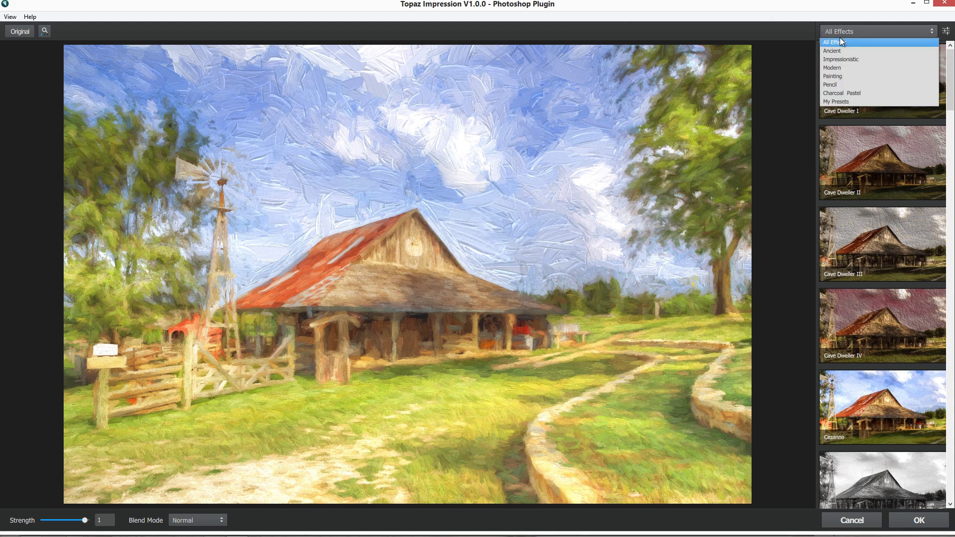
{"action": "left_click", "coordinate": [835, 85]}
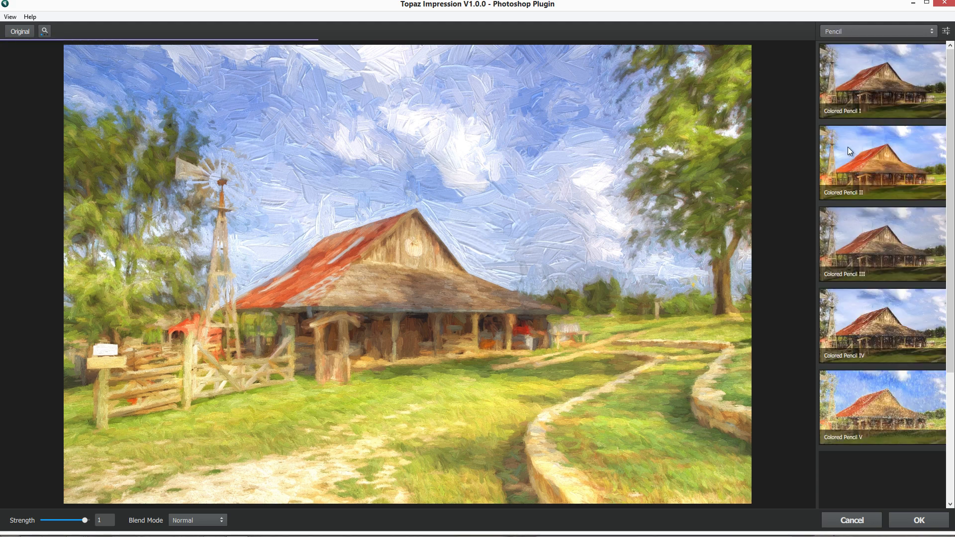
{"action": "left_click", "coordinate": [842, 86]}
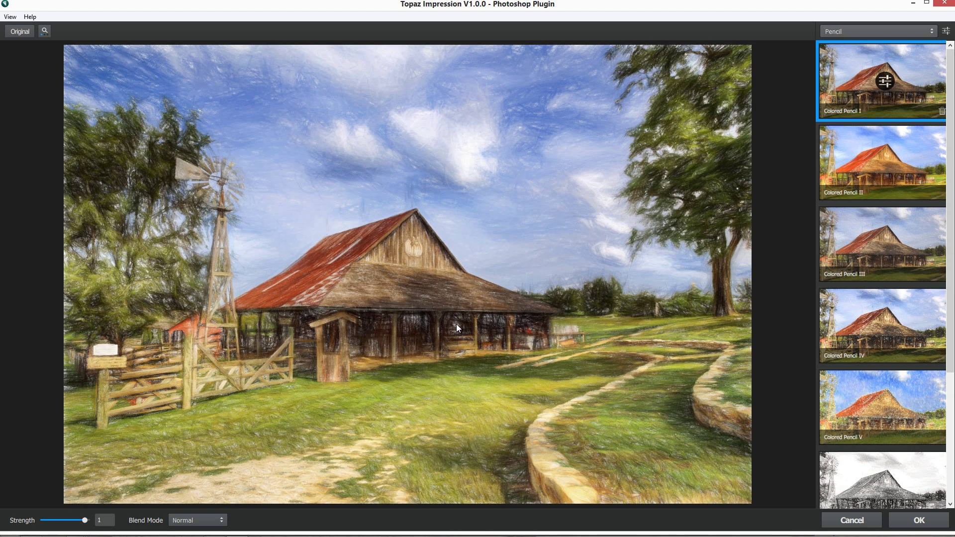
Set the Colored Pencil I Stroke Width to -0.60 and apply the effect to the Barn layer.
{"action": "left_click", "coordinate": [946, 31]}
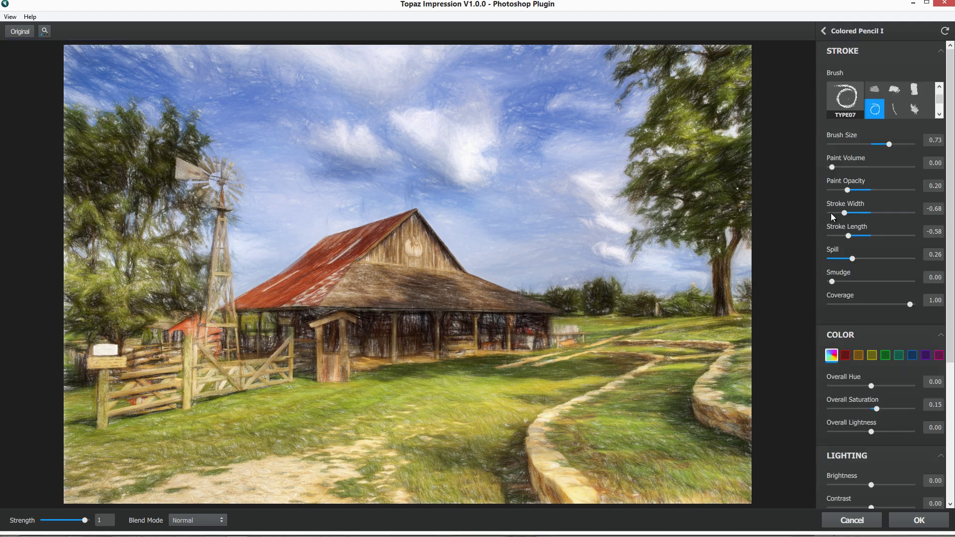
{"action": "left_click_drag", "start_coordinate": [846, 212], "coordinate": [857, 212]}
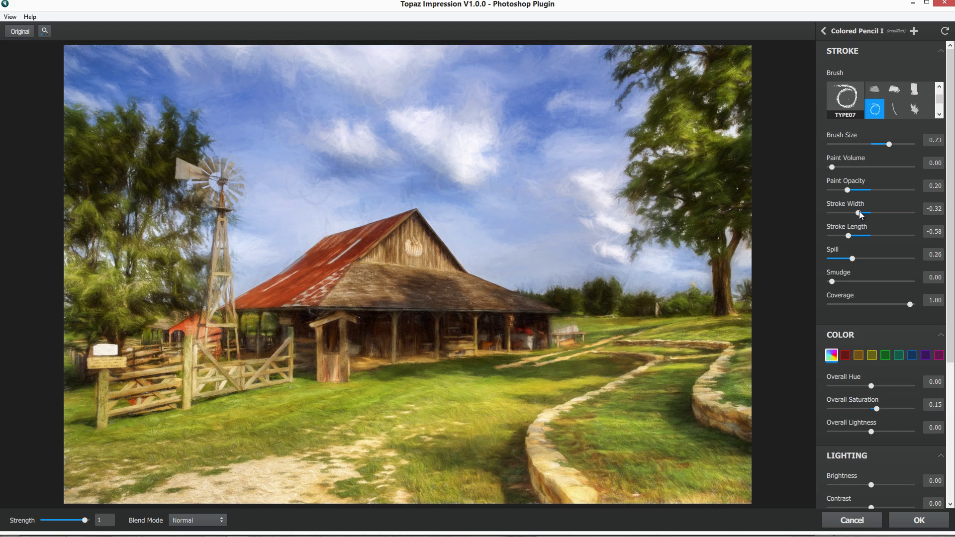
{"action": "left_click_drag", "start_coordinate": [857, 213], "coordinate": [846, 212]}
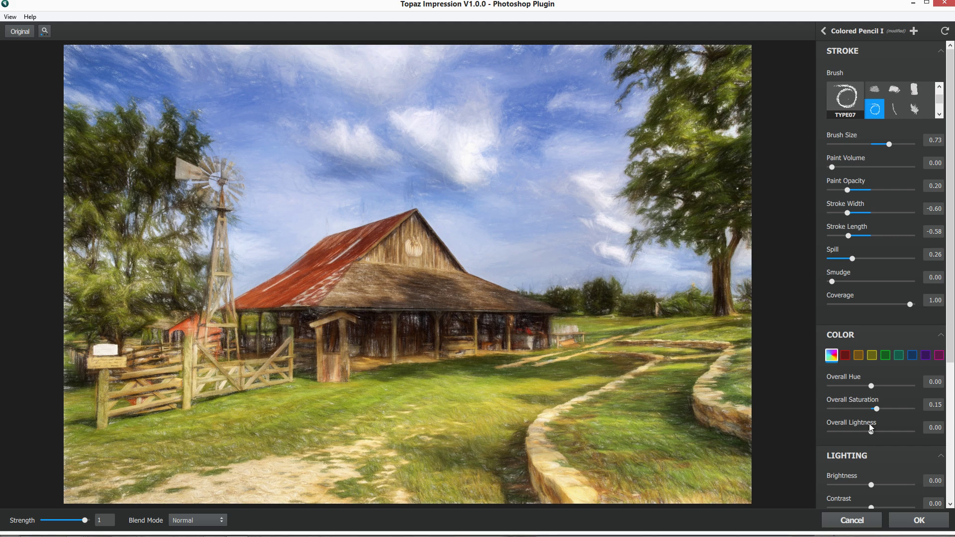
{"action": "left_click", "coordinate": [896, 514]}
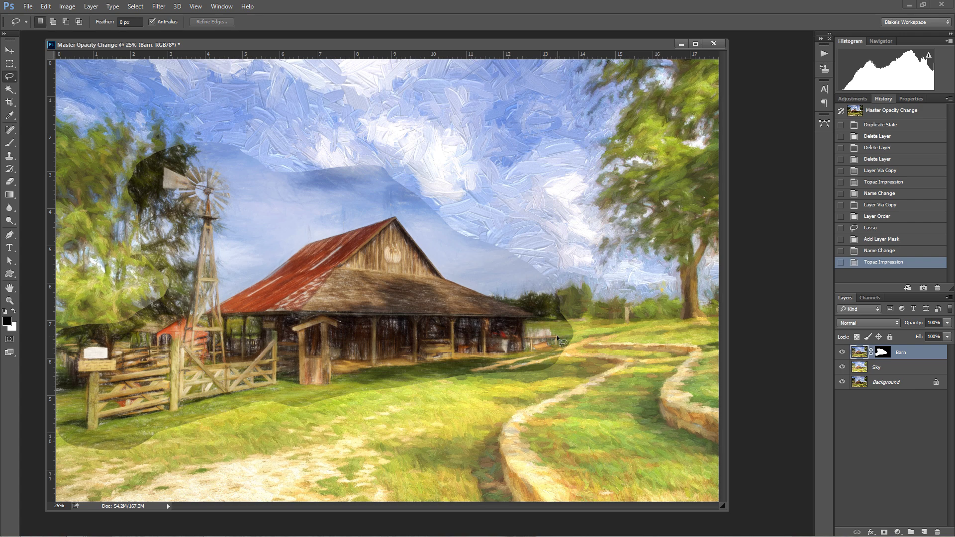
Inspect the mask edge beside the barn roof up close, then select the Barn layer mask and show its properties.
{"action": "mouse_move", "coordinate": [523, 300]}
{"action": "left_mouse_down"}
{"action": "mouse_move", "coordinate": [583, 330]}
{"action": "mouse_move", "coordinate": [517, 257]}
{"action": "left_mouse_up"}
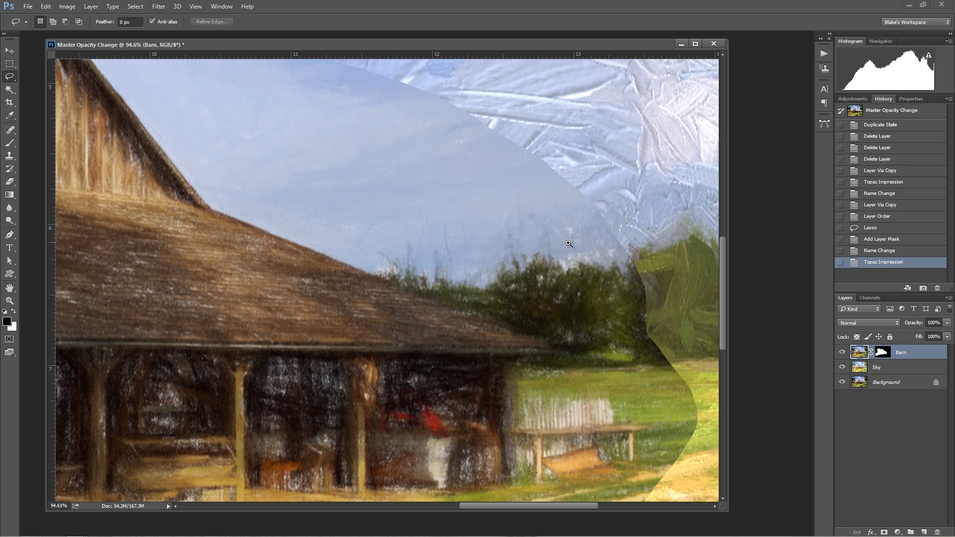
{"action": "key", "text": "ctrl+0"}
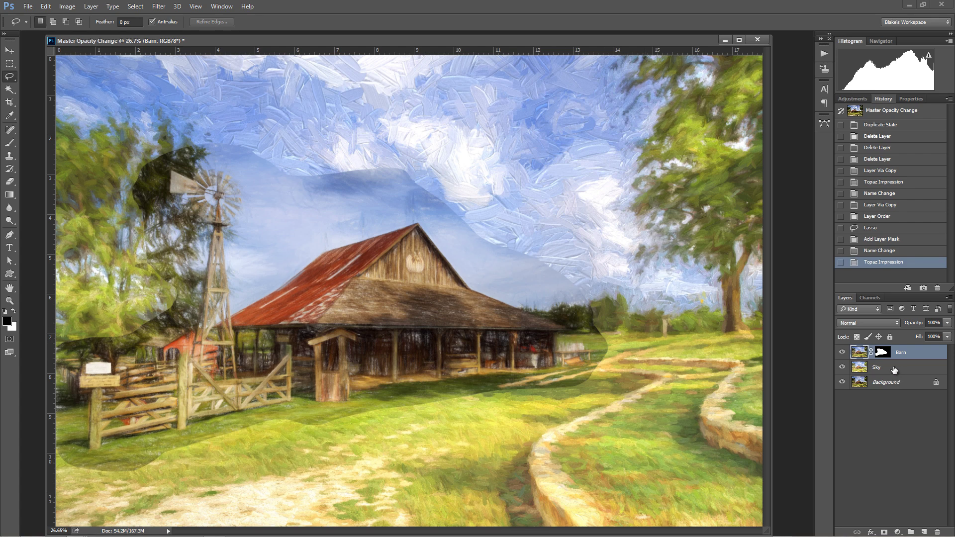
{"action": "left_click", "coordinate": [883, 353]}
{"action": "left_click", "coordinate": [913, 98]}
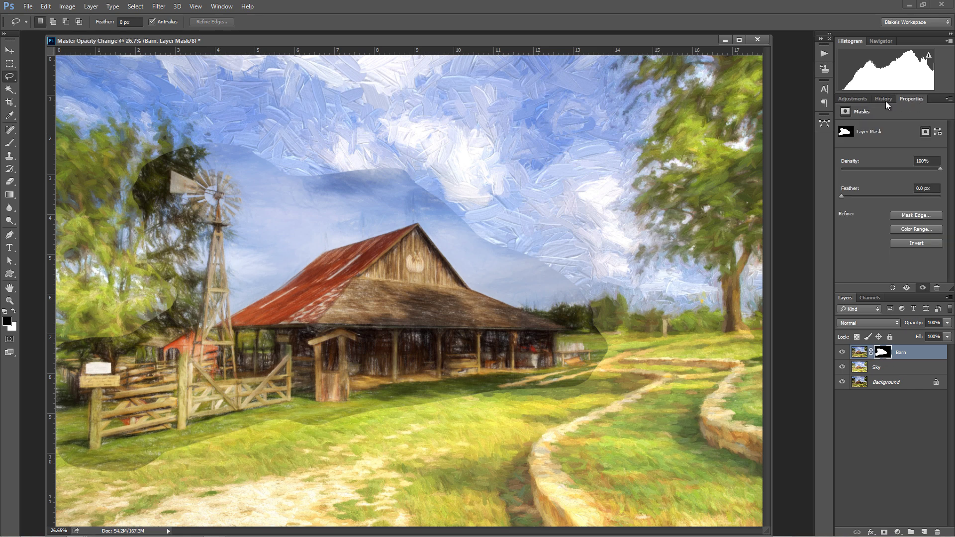
Hide the mask properties and display them again.
{"action": "left_click", "coordinate": [221, 6]}
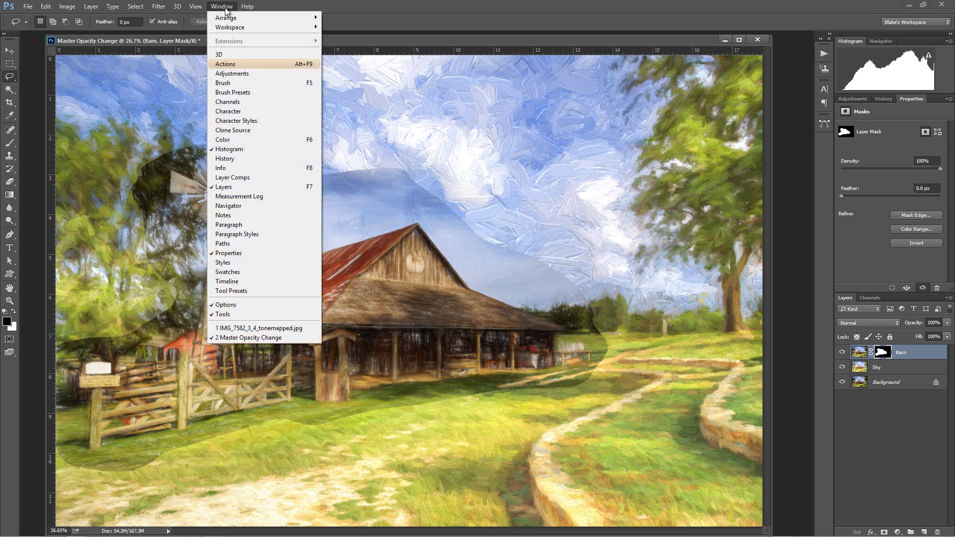
{"action": "left_click", "coordinate": [234, 253]}
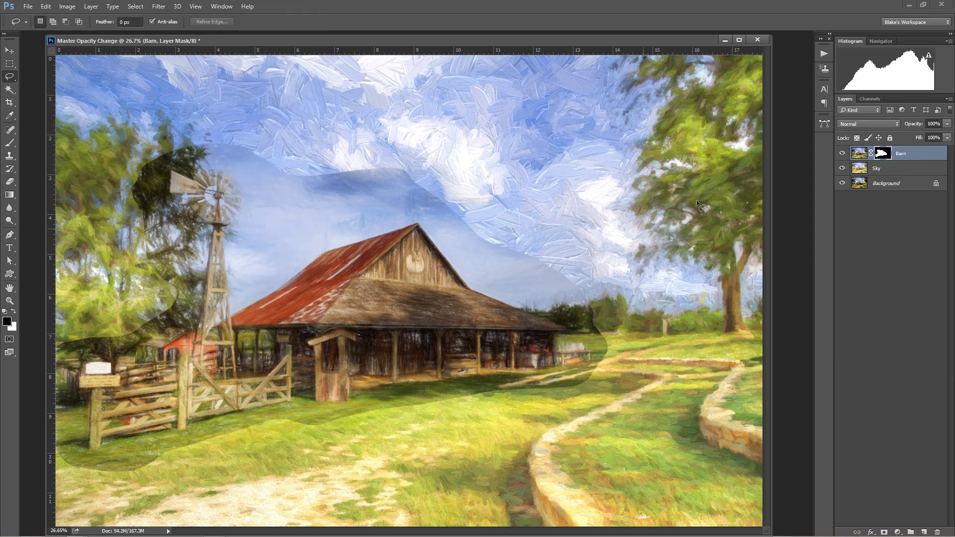
{"action": "left_click", "coordinate": [222, 6]}
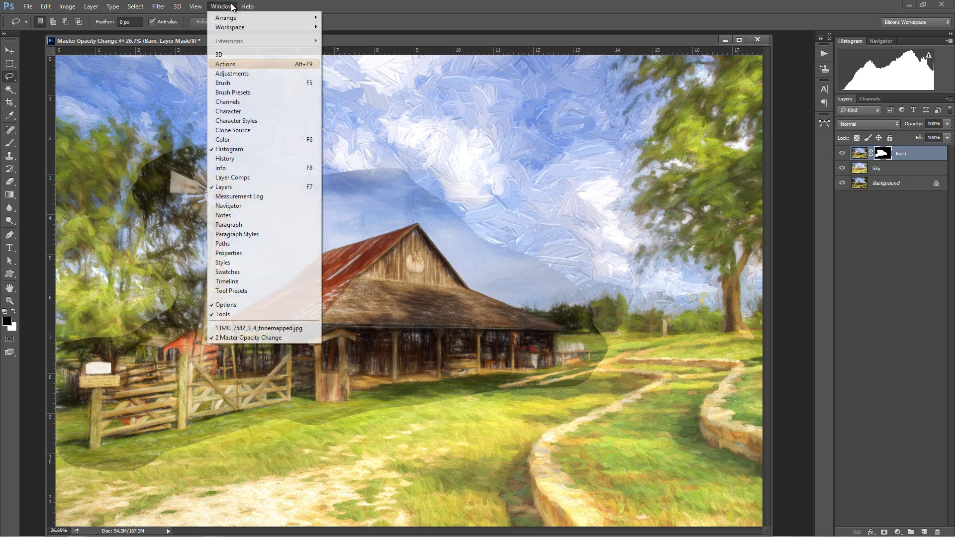
{"action": "left_click", "coordinate": [230, 253]}
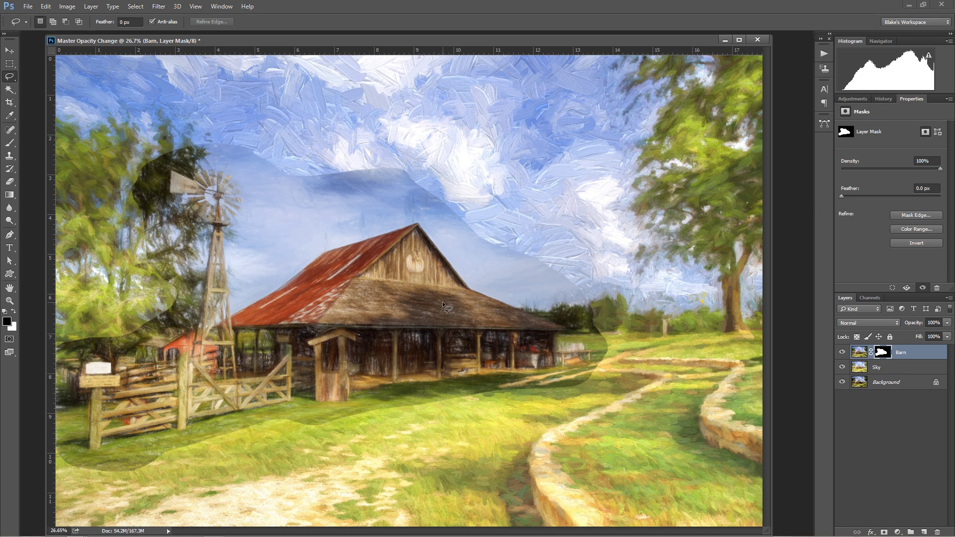
Feather the Barn layer mask to 121.3 px, using the red mask overlay to judge the softened edge.
{"action": "key", "text": "backslash"}
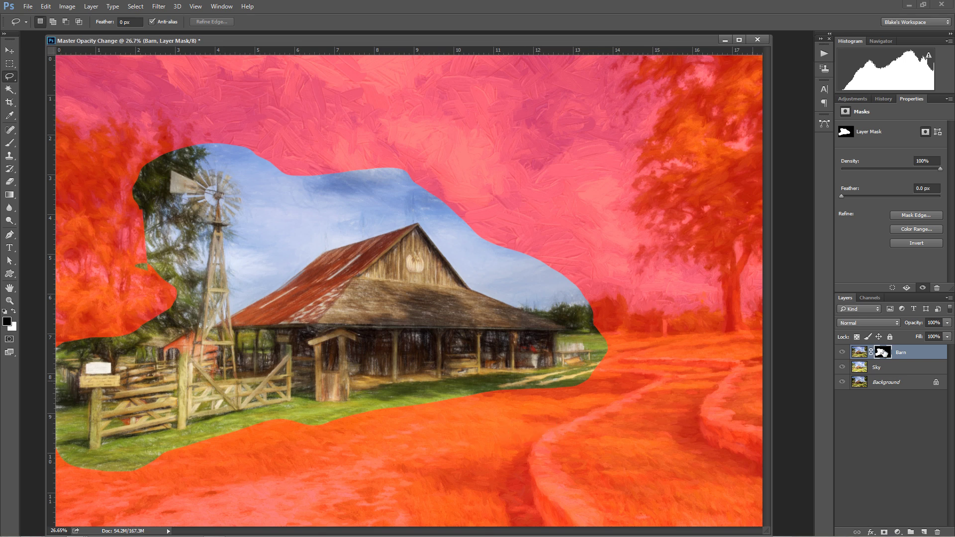
{"action": "left_click_drag", "start_coordinate": [841, 195], "coordinate": [869, 195]}
{"action": "left_click_drag", "start_coordinate": [544, 261], "coordinate": [672, 294]}
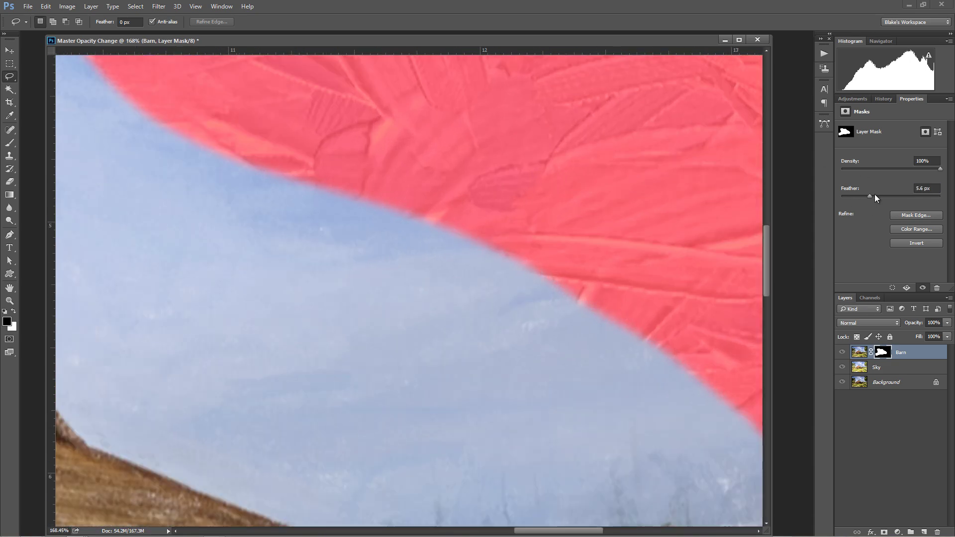
{"action": "left_click_drag", "start_coordinate": [870, 196], "coordinate": [819, 198]}
{"action": "left_click_drag", "start_coordinate": [848, 195], "coordinate": [908, 196]}
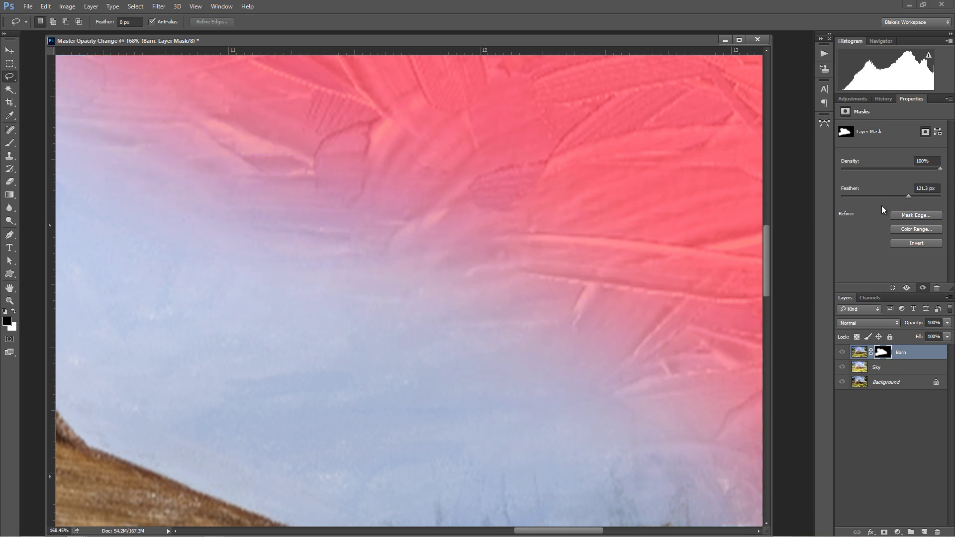
{"action": "right_click", "coordinate": [550, 351]}
{"action": "left_click", "coordinate": [563, 360]}
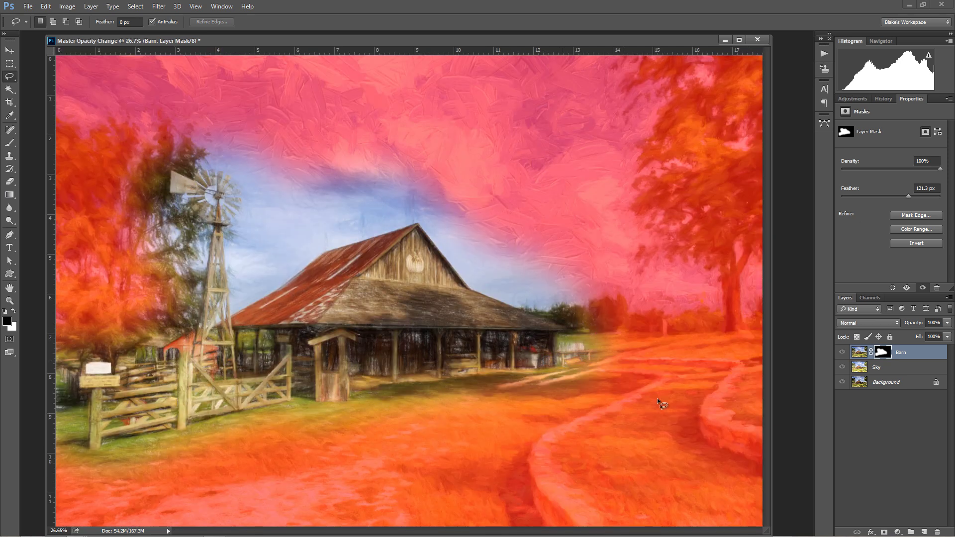
{"action": "key", "text": "backslash"}
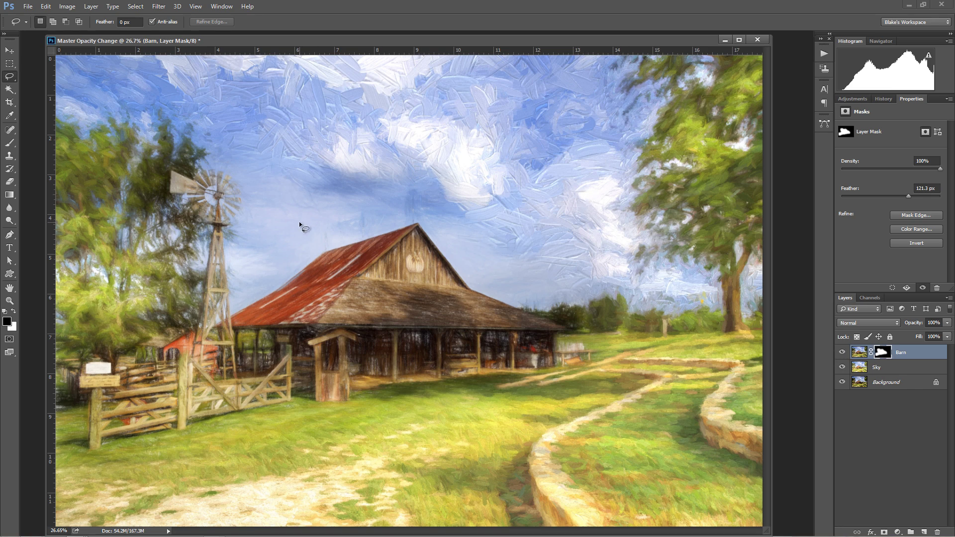
Paint black on the Barn mask with a 400 px brush over the sky around the barn roof to reveal the Sky layer.
{"action": "key", "text": "b"}
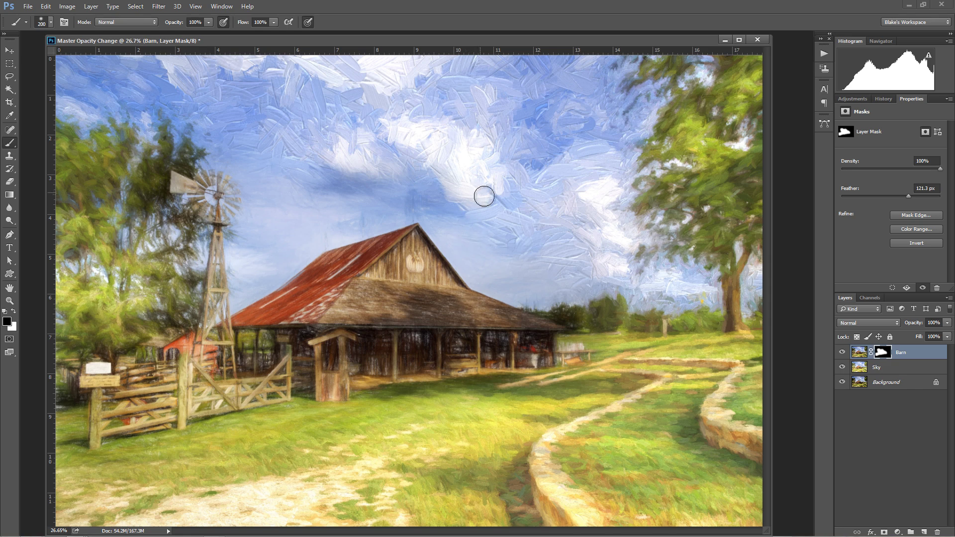
{"action": "key", "text": "bracketright"}
{"action": "key", "text": "bracketright"}
{"action": "key", "text": "bracketright"}
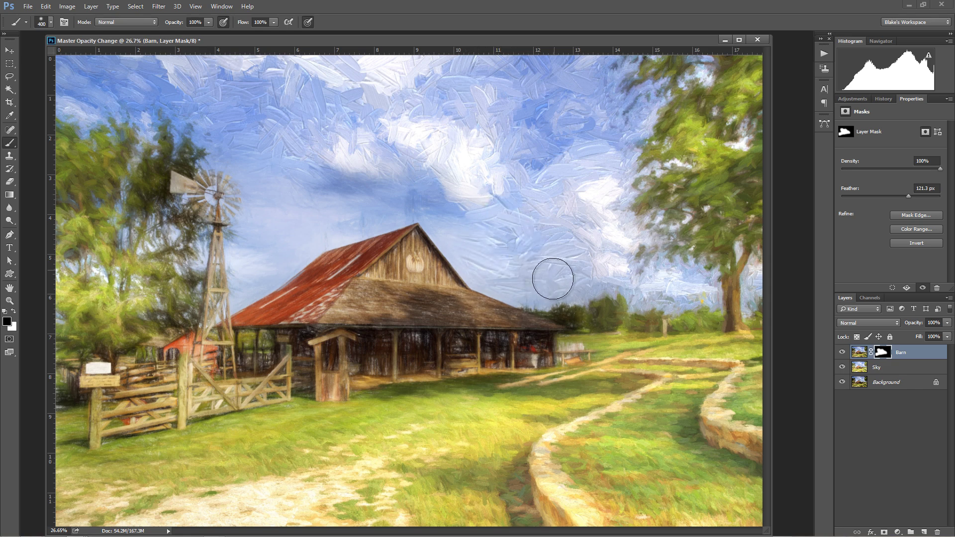
{"action": "mouse_move", "coordinate": [402, 192]}
{"action": "left_mouse_down"}
{"action": "mouse_move", "coordinate": [334, 204]}
{"action": "mouse_move", "coordinate": [275, 175]}
{"action": "mouse_move", "coordinate": [269, 237]}
{"action": "mouse_move", "coordinate": [250, 277]}
{"action": "mouse_move", "coordinate": [298, 236]}
{"action": "mouse_move", "coordinate": [279, 247]}
{"action": "mouse_move", "coordinate": [264, 209]}
{"action": "mouse_move", "coordinate": [202, 152]}
{"action": "mouse_move", "coordinate": [147, 160]}
{"action": "mouse_move", "coordinate": [142, 209]}
{"action": "mouse_move", "coordinate": [175, 265]}
{"action": "mouse_move", "coordinate": [167, 310]}
{"action": "mouse_move", "coordinate": [145, 329]}
{"action": "mouse_move", "coordinate": [169, 275]}
{"action": "mouse_move", "coordinate": [172, 284]}
{"action": "mouse_move", "coordinate": [277, 250]}
{"action": "left_mouse_up"}
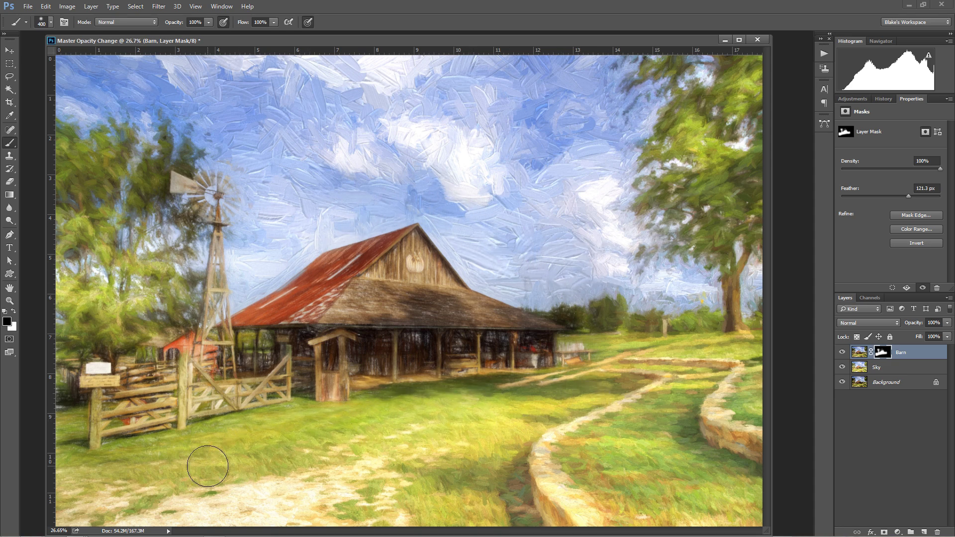
Duplicate the Background layer, move the copy above the Barn layer and rename it Grass.
{"action": "left_click", "coordinate": [879, 386]}
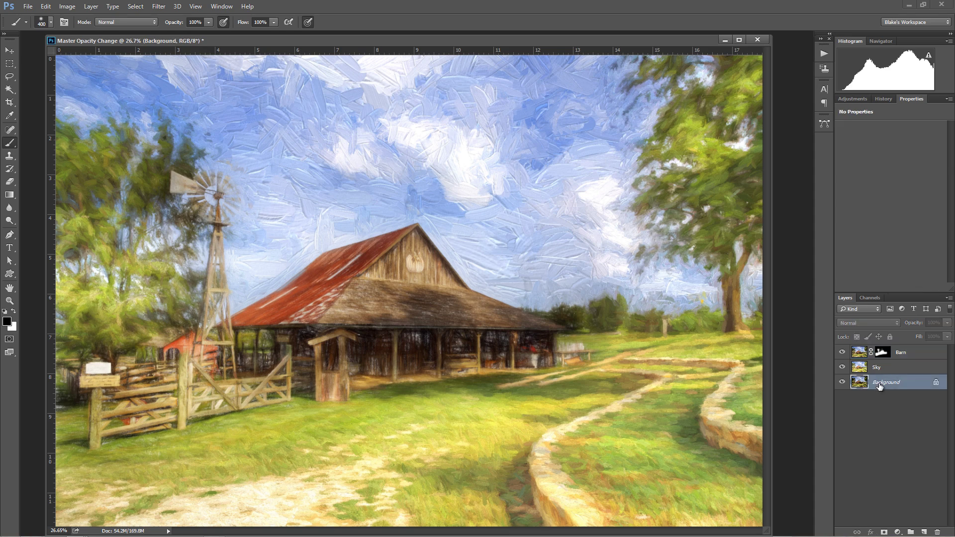
{"action": "key", "text": "ctrl+j"}
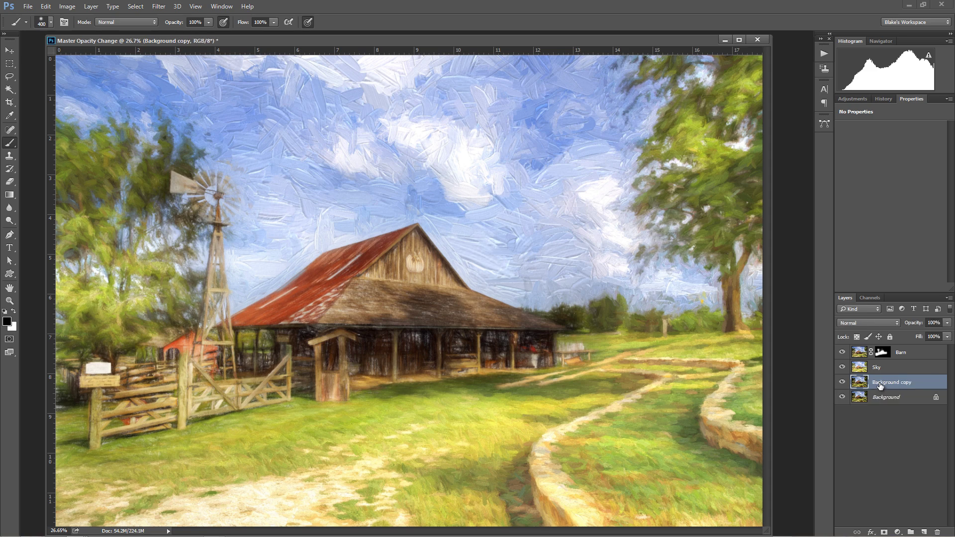
{"action": "left_click_drag", "start_coordinate": [880, 386], "coordinate": [878, 353]}
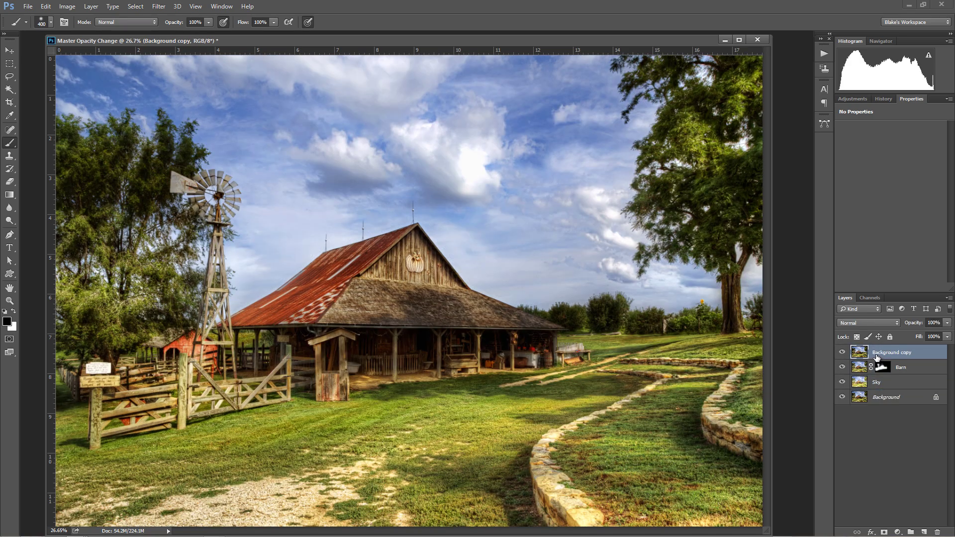
{"action": "double_click", "coordinate": [877, 353]}
{"action": "type", "text": "Grass"}
{"action": "key", "text": "Return"}
Lasso a loose selection around both trees, the distant bushes and the grass, and turn it into a layer mask on Grass.
{"action": "left_click", "coordinate": [9, 77]}
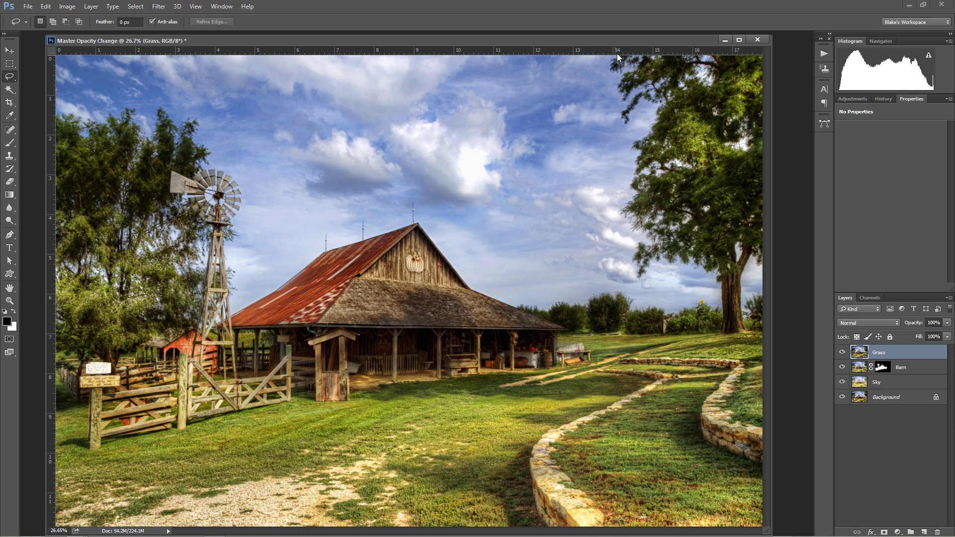
{"action": "mouse_move", "coordinate": [613, 52]}
{"action": "left_mouse_down"}
{"action": "mouse_move", "coordinate": [614, 114]}
{"action": "mouse_move", "coordinate": [629, 124]}
{"action": "mouse_move", "coordinate": [643, 113]}
{"action": "mouse_move", "coordinate": [629, 134]}
{"action": "mouse_move", "coordinate": [614, 214]}
{"action": "mouse_move", "coordinate": [627, 276]}
{"action": "mouse_move", "coordinate": [677, 280]}
{"action": "mouse_move", "coordinate": [541, 292]}
{"action": "left_mouse_up"}
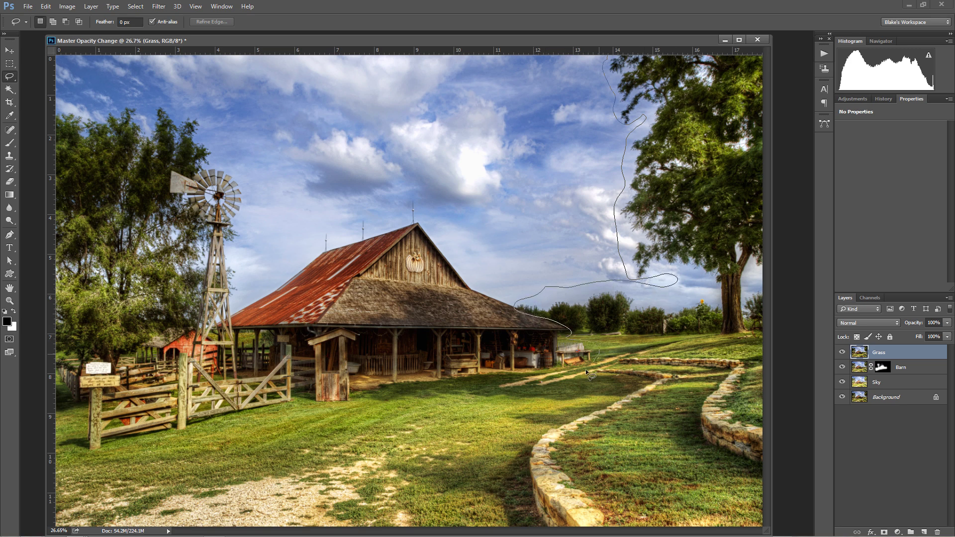
{"action": "left_click_drag", "start_coordinate": [586, 369], "coordinate": [459, 386]}
{"action": "mouse_move", "coordinate": [364, 398]}
{"action": "left_mouse_down"}
{"action": "mouse_move", "coordinate": [232, 434]}
{"action": "mouse_move", "coordinate": [88, 451]}
{"action": "mouse_move", "coordinate": [69, 377]}
{"action": "mouse_move", "coordinate": [77, 359]}
{"action": "mouse_move", "coordinate": [127, 352]}
{"action": "mouse_move", "coordinate": [173, 322]}
{"action": "mouse_move", "coordinate": [190, 290]}
{"action": "mouse_move", "coordinate": [187, 231]}
{"action": "mouse_move", "coordinate": [158, 189]}
{"action": "left_mouse_up"}
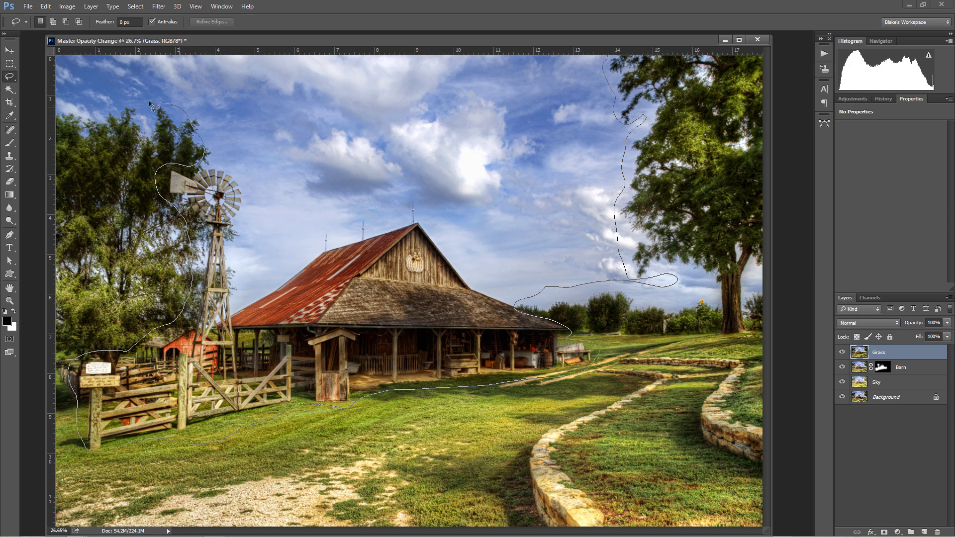
{"action": "mouse_move", "coordinate": [29, 328]}
{"action": "left_mouse_down"}
{"action": "mouse_move", "coordinate": [30, 515]}
{"action": "mouse_move", "coordinate": [199, 535]}
{"action": "mouse_move", "coordinate": [714, 534]}
{"action": "left_mouse_up"}
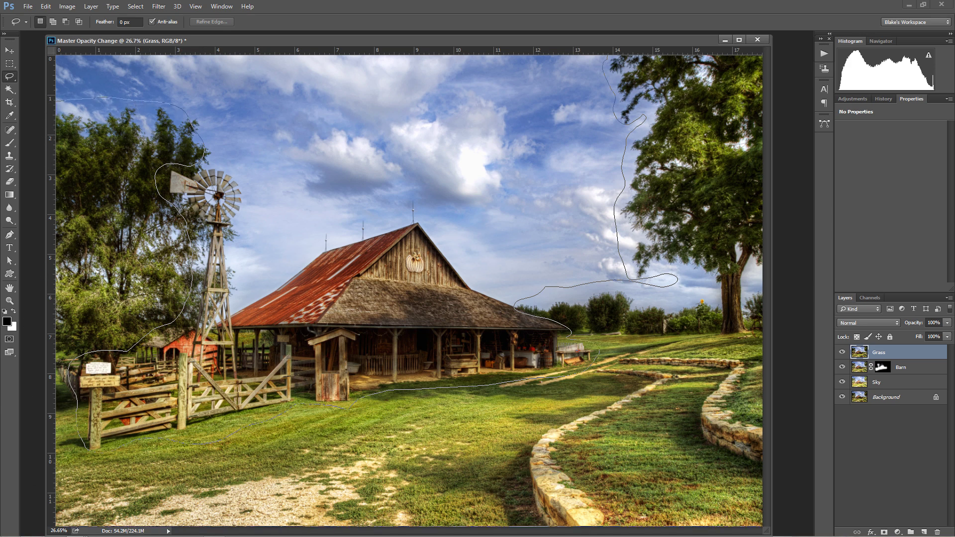
{"action": "mouse_move", "coordinate": [791, 264]}
{"action": "left_mouse_down"}
{"action": "mouse_move", "coordinate": [790, 120]}
{"action": "mouse_move", "coordinate": [948, 35]}
{"action": "mouse_move", "coordinate": [845, 74]}
{"action": "left_mouse_up"}
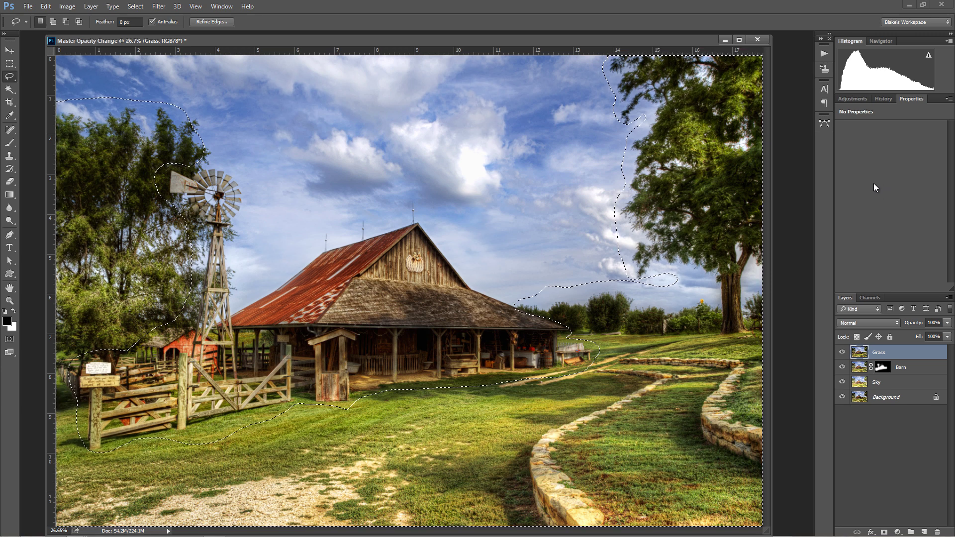
{"action": "left_click", "coordinate": [884, 533]}
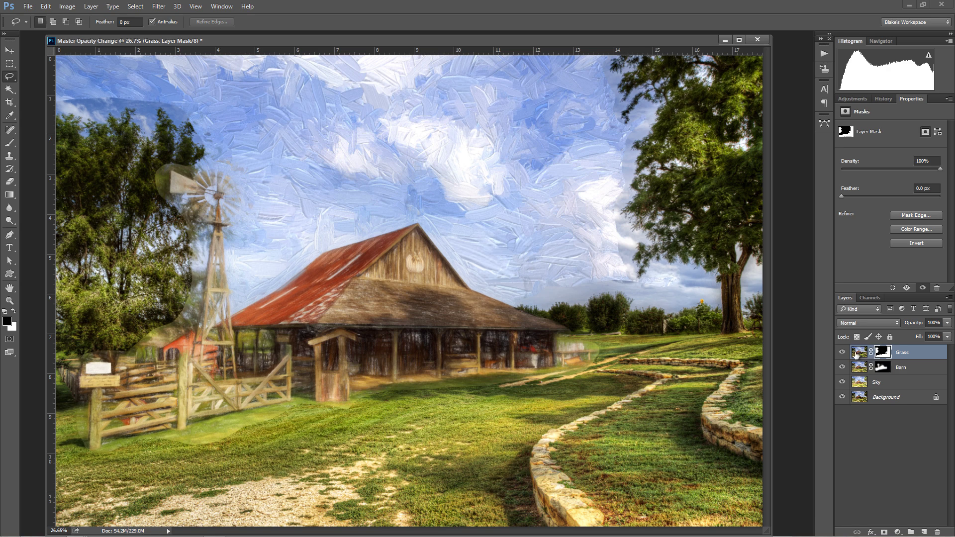
{"action": "left_click", "coordinate": [158, 6]}
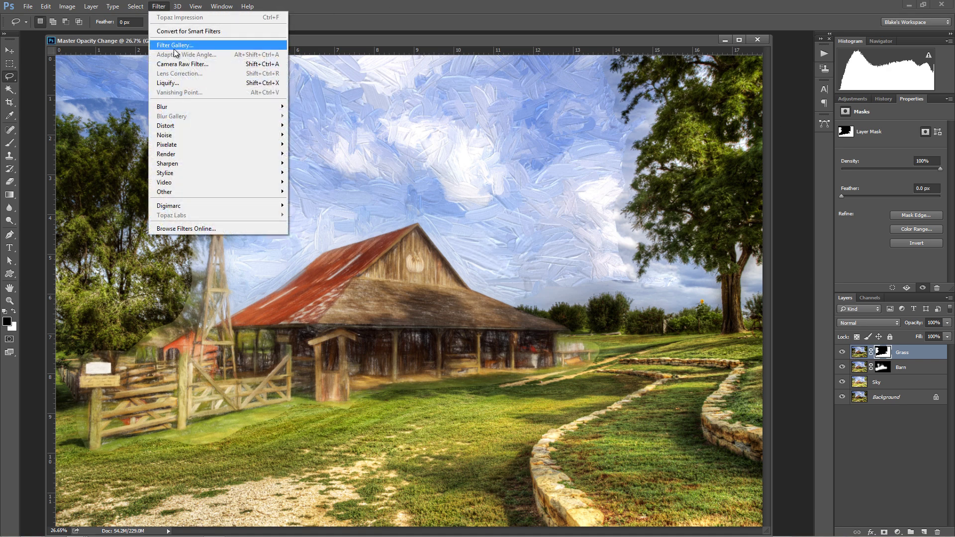
{"action": "mouse_move", "coordinate": [63, 7]}
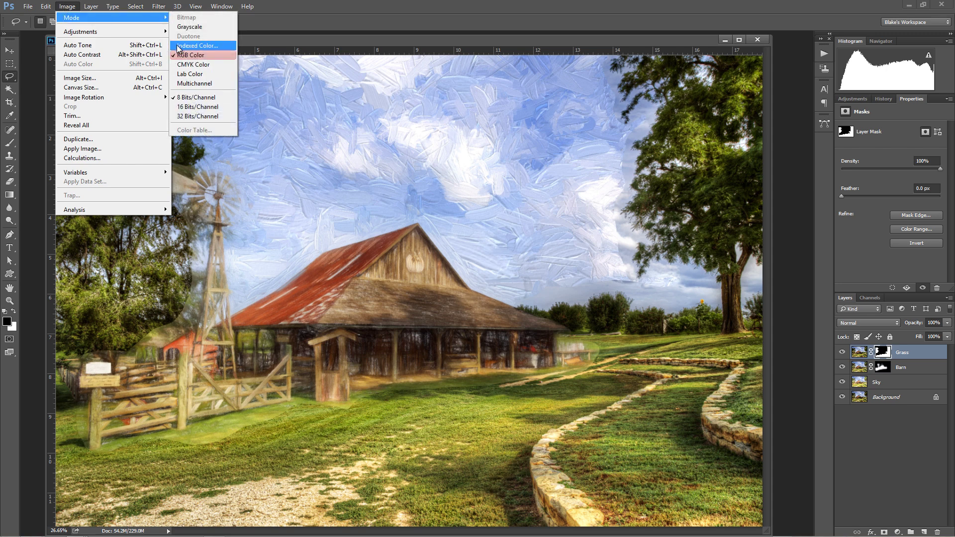
{"action": "left_click", "coordinate": [192, 98]}
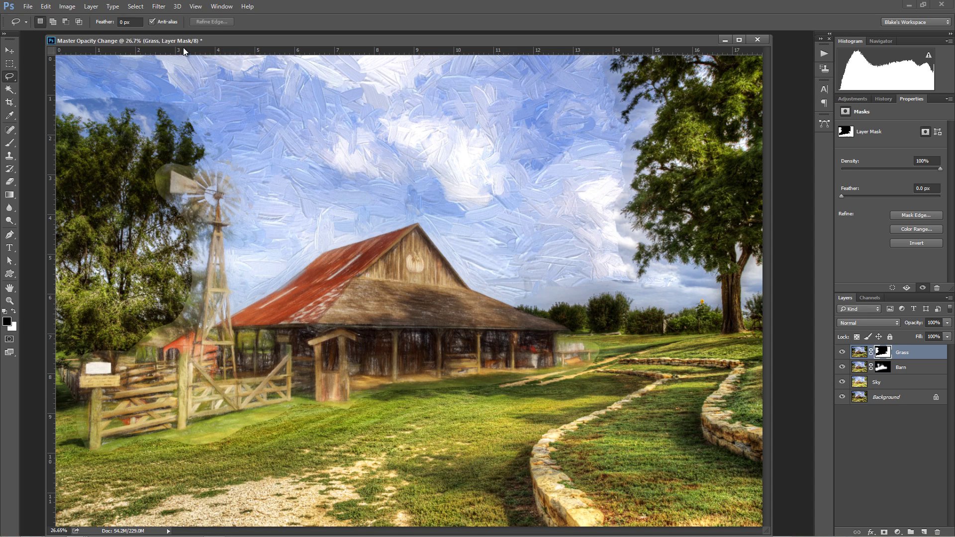
{"action": "left_click", "coordinate": [159, 6]}
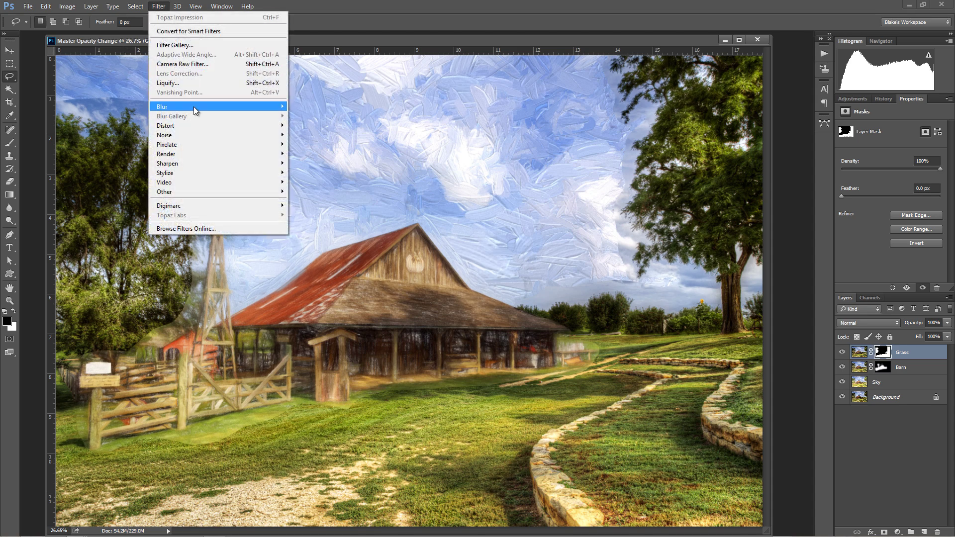
{"action": "left_click", "coordinate": [189, 46]}
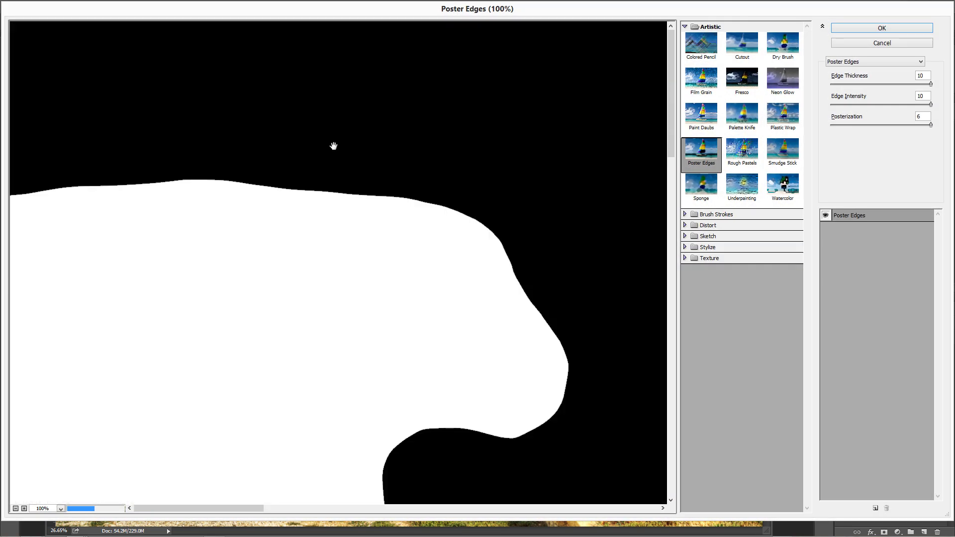
{"action": "left_click", "coordinate": [883, 43]}
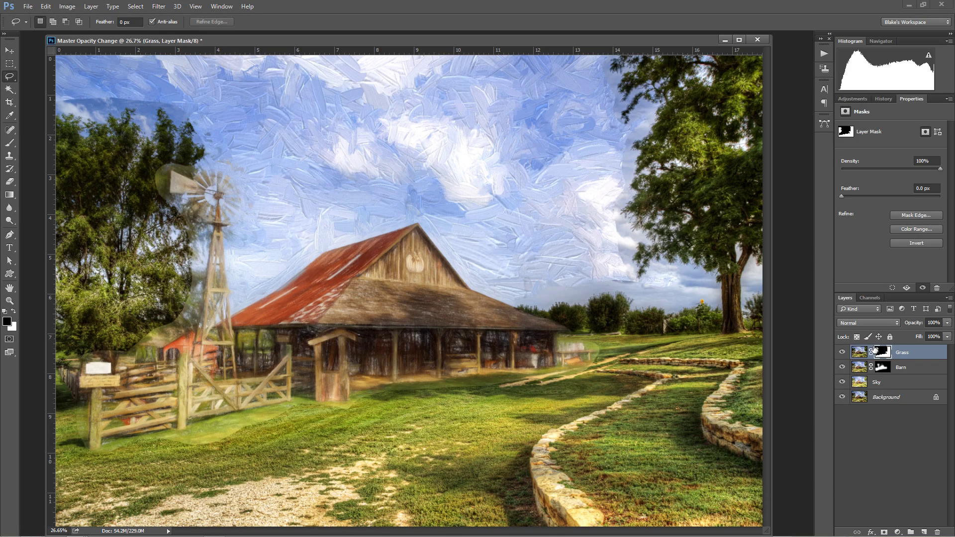
Target the Grass layer's image instead of its mask and choose the Poster Edges effect in the Filter Gallery.
{"action": "left_click", "coordinate": [860, 352]}
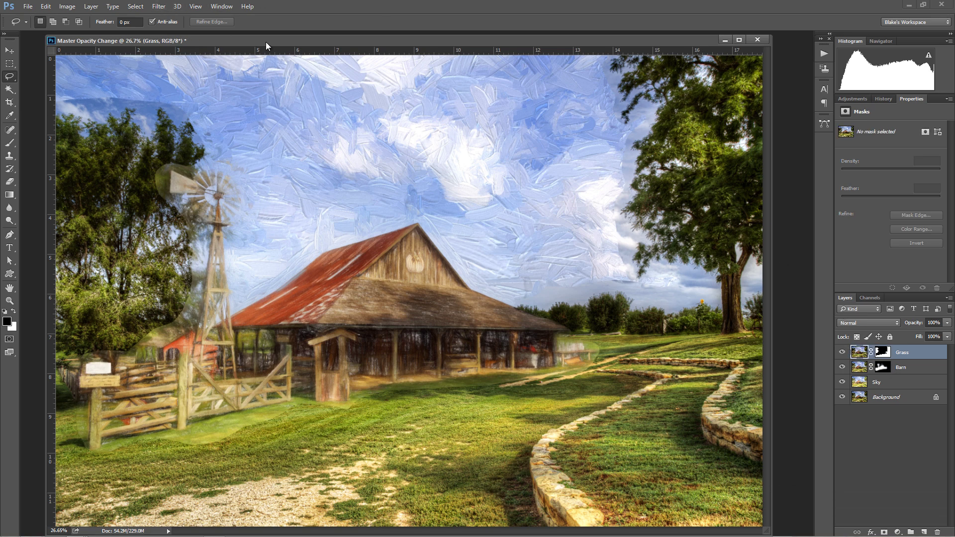
{"action": "left_click", "coordinate": [163, 6]}
{"action": "left_click", "coordinate": [187, 45]}
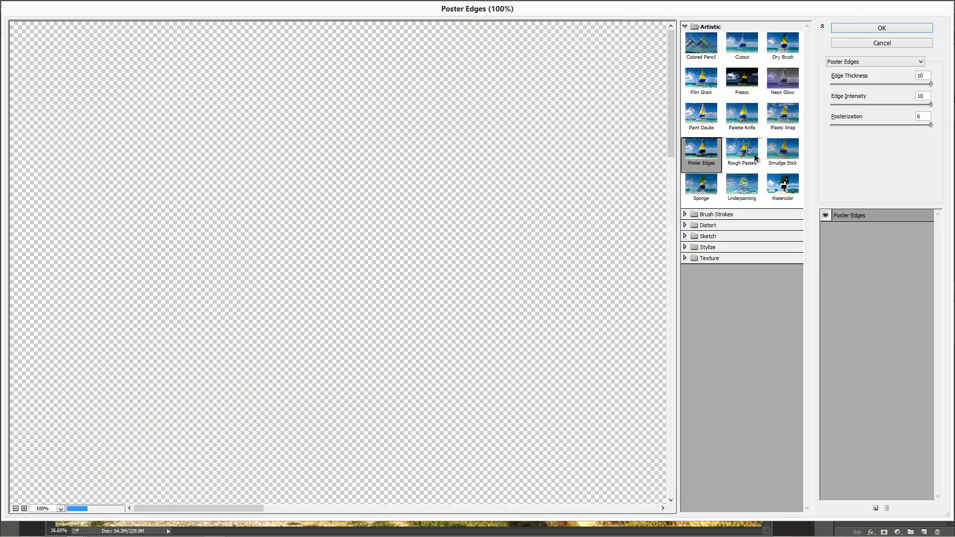
{"action": "left_click", "coordinate": [701, 117]}
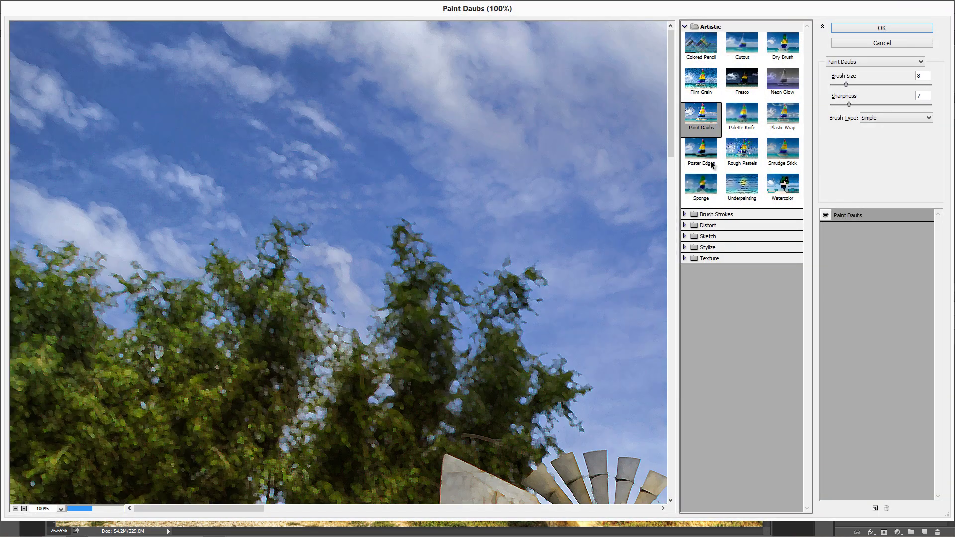
{"action": "left_click", "coordinate": [711, 164]}
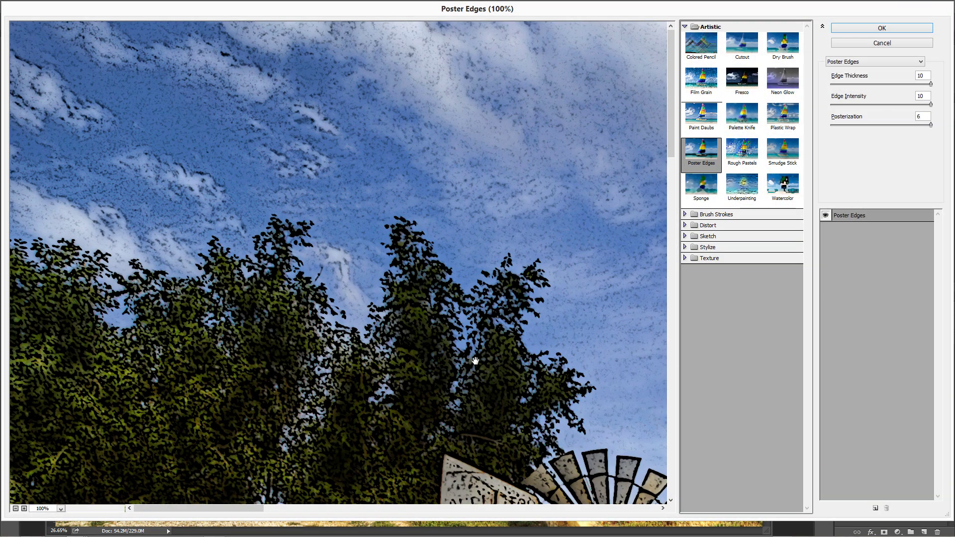
Compare the trees, fence and grass in the preview with Poster Edges switched on and off.
{"action": "left_click_drag", "start_coordinate": [475, 361], "coordinate": [388, 55]}
{"action": "left_click_drag", "start_coordinate": [343, 383], "coordinate": [254, 149]}
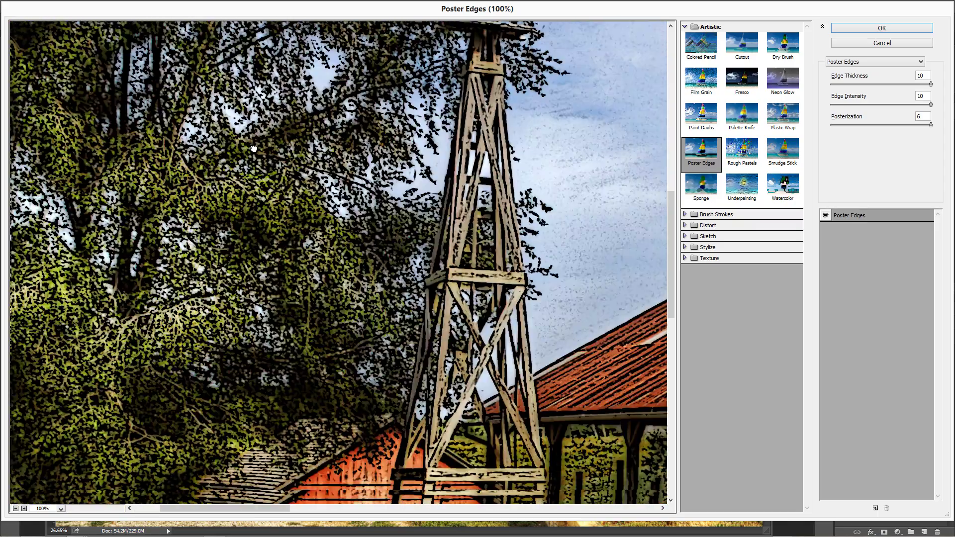
{"action": "left_click_drag", "start_coordinate": [298, 323], "coordinate": [279, 179]}
{"action": "left_click_drag", "start_coordinate": [224, 209], "coordinate": [387, 210]}
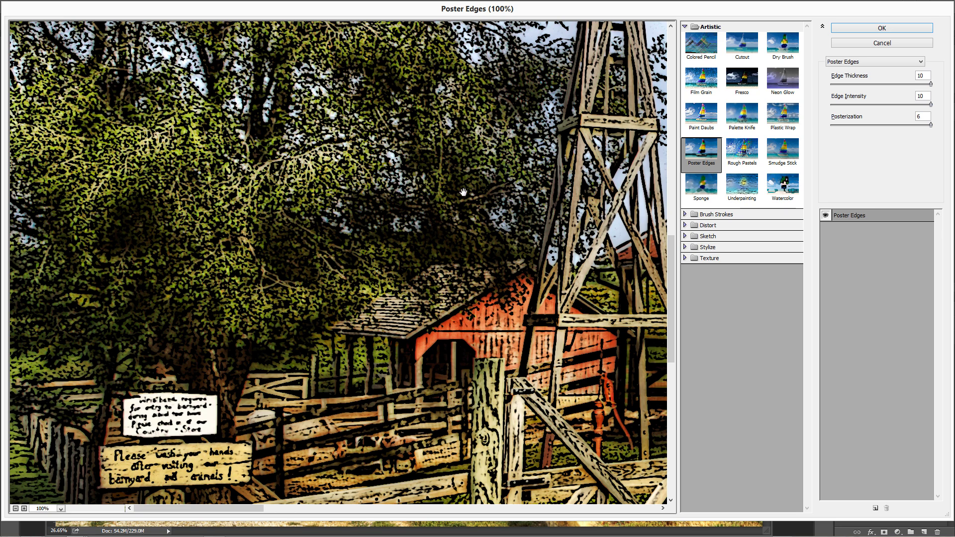
{"action": "left_click", "coordinate": [825, 215]}
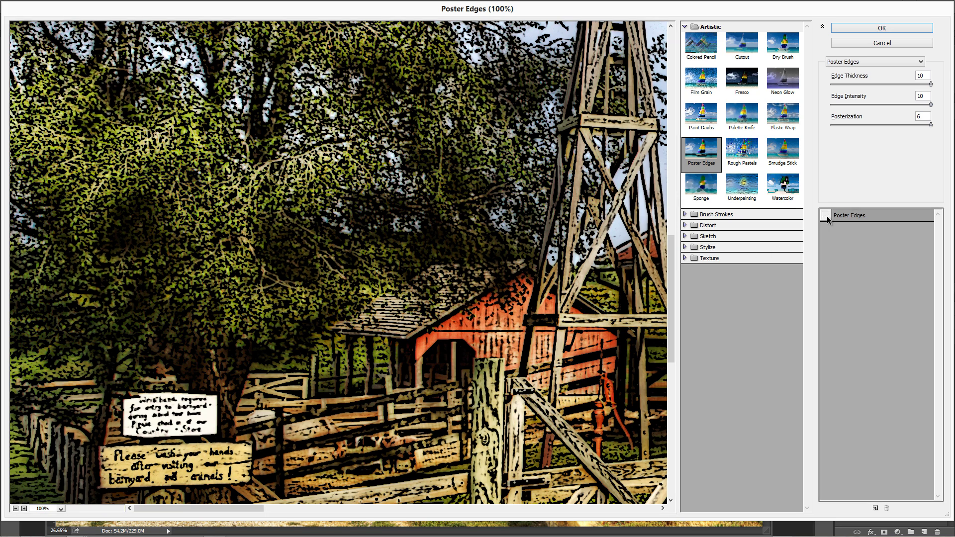
{"action": "left_click_drag", "start_coordinate": [572, 472], "coordinate": [286, 304]}
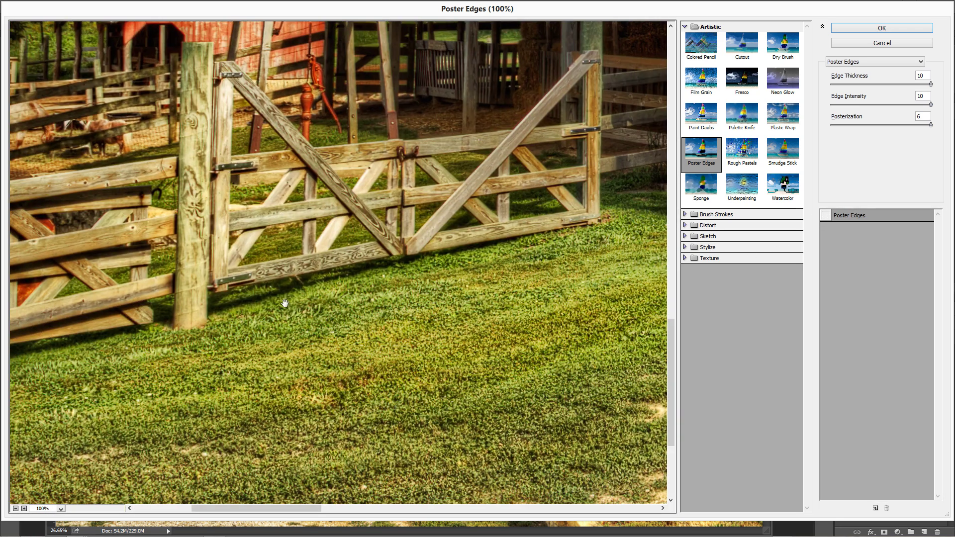
{"action": "left_click_drag", "start_coordinate": [412, 393], "coordinate": [323, 281]}
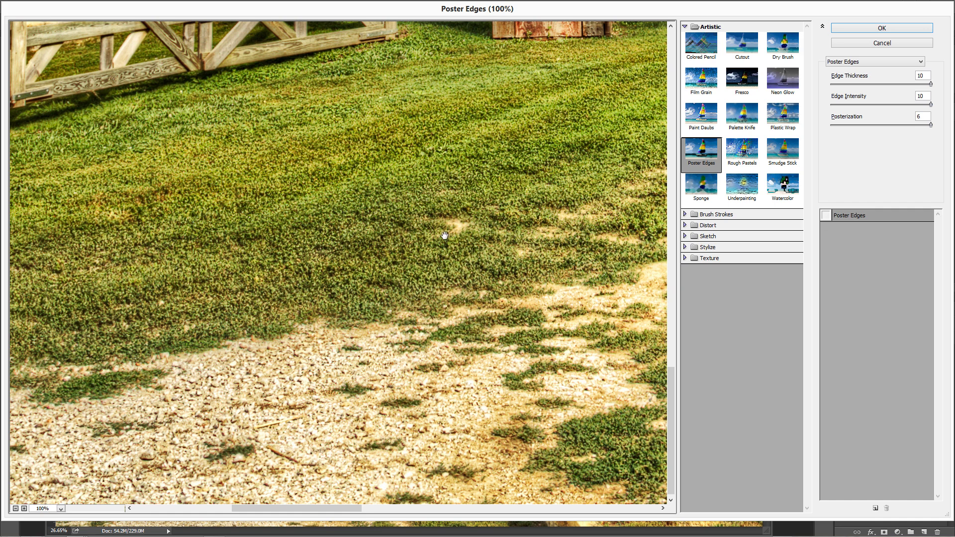
{"action": "left_click", "coordinate": [826, 215]}
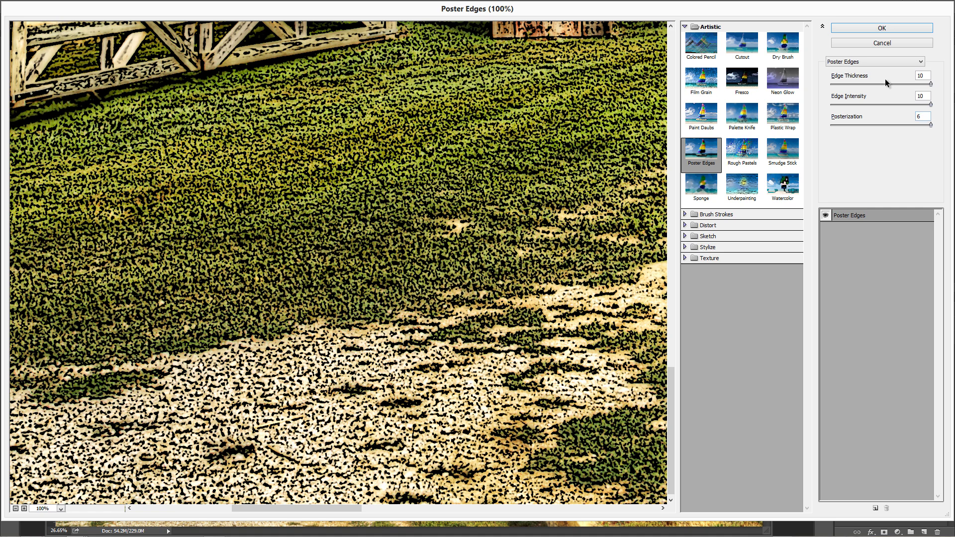
Apply Poster Edges to the Grass layer with Edge Thickness 10, Edge Intensity 10 and Posterization 6.
{"action": "left_click", "coordinate": [904, 85]}
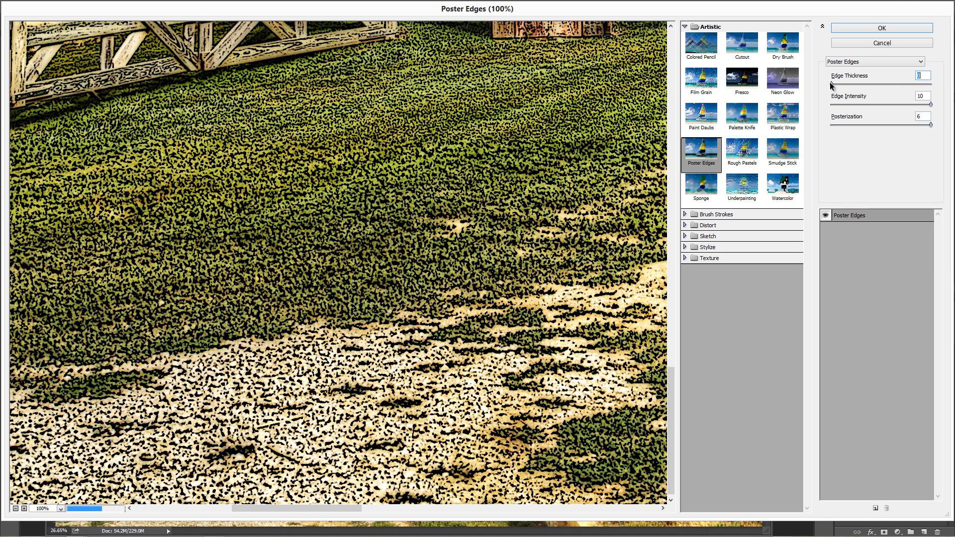
{"action": "type", "text": "10"}
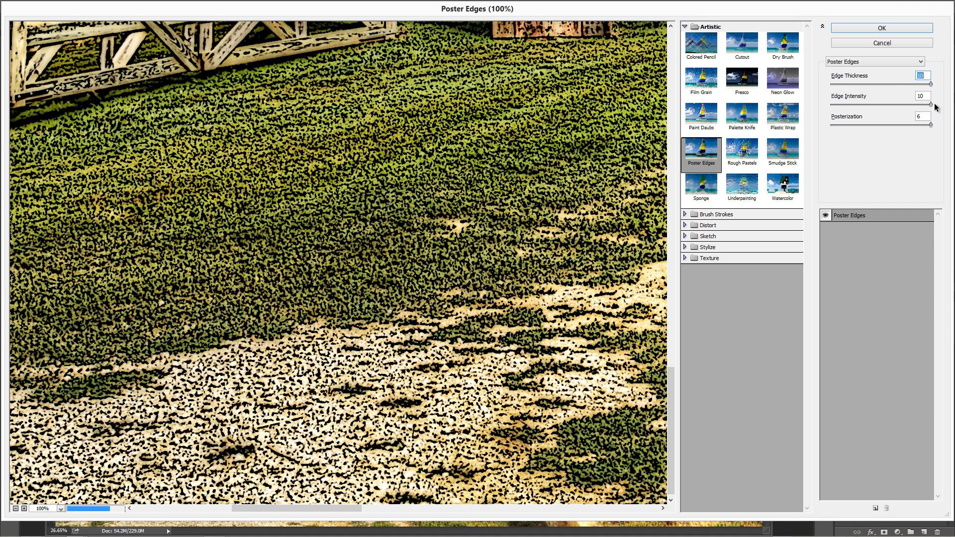
{"action": "left_click_drag", "start_coordinate": [930, 105], "coordinate": [895, 127]}
{"action": "left_click", "coordinate": [929, 123]}
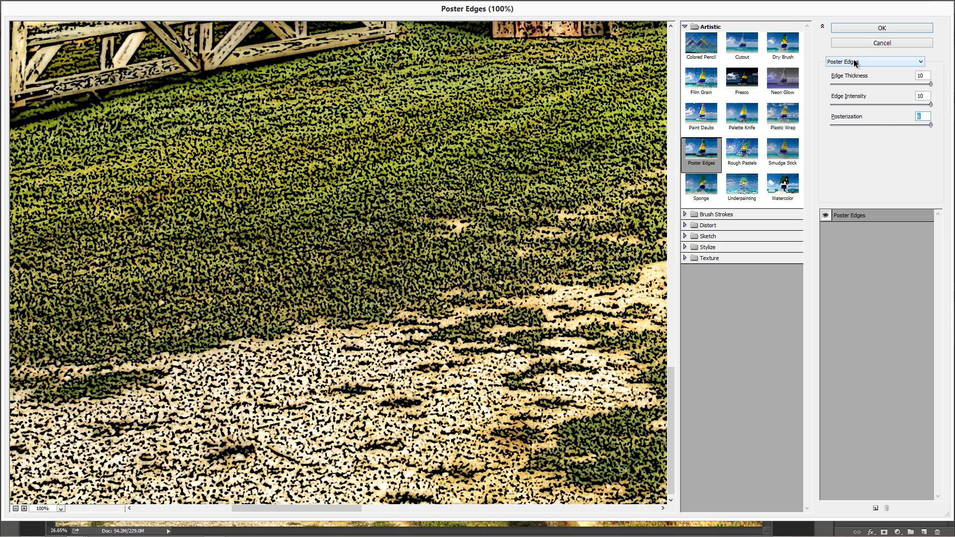
{"action": "left_click", "coordinate": [851, 24]}
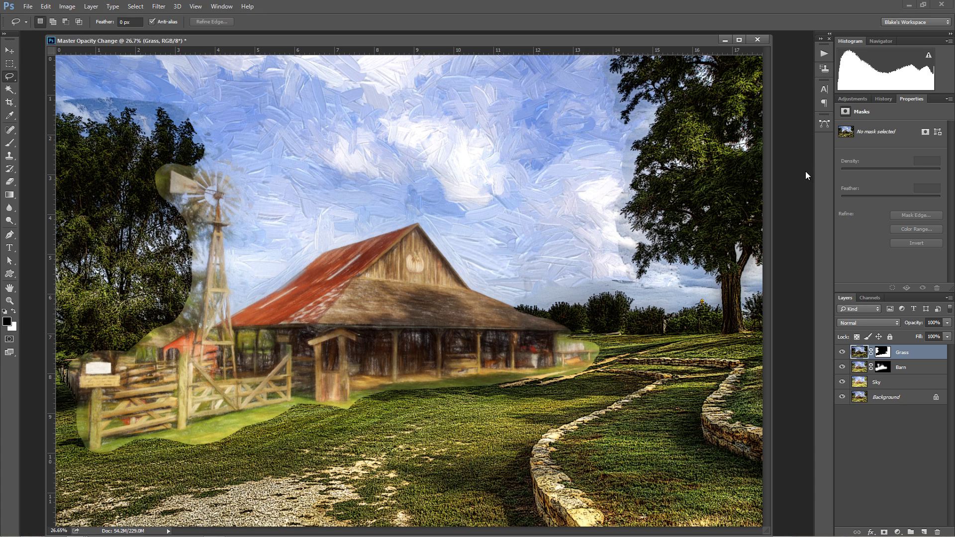
Apply the Cezanne effect from Topaz Impression to the Grass layer, comparing the preview with the original.
{"action": "left_click", "coordinate": [157, 6]}
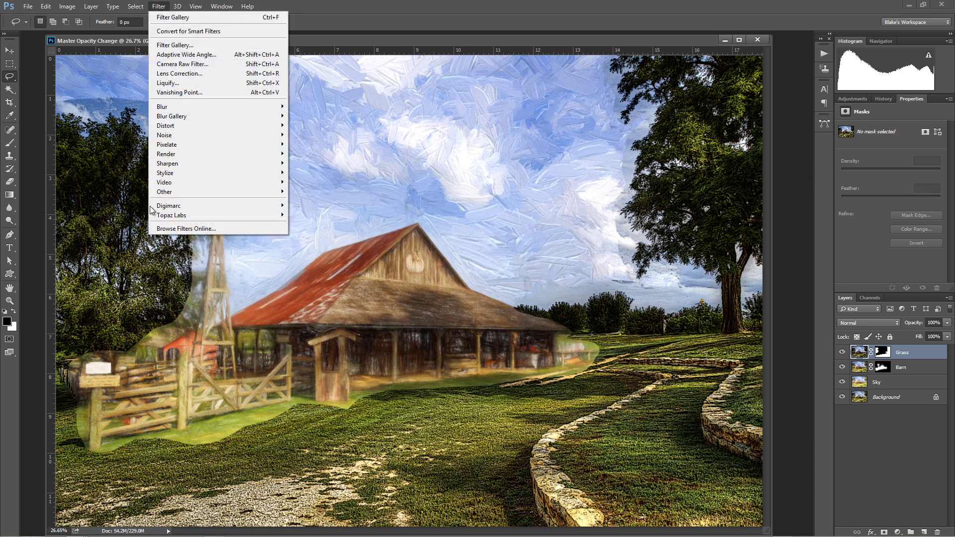
{"action": "mouse_move", "coordinate": [158, 215]}
{"action": "left_click", "coordinate": [116, 282]}
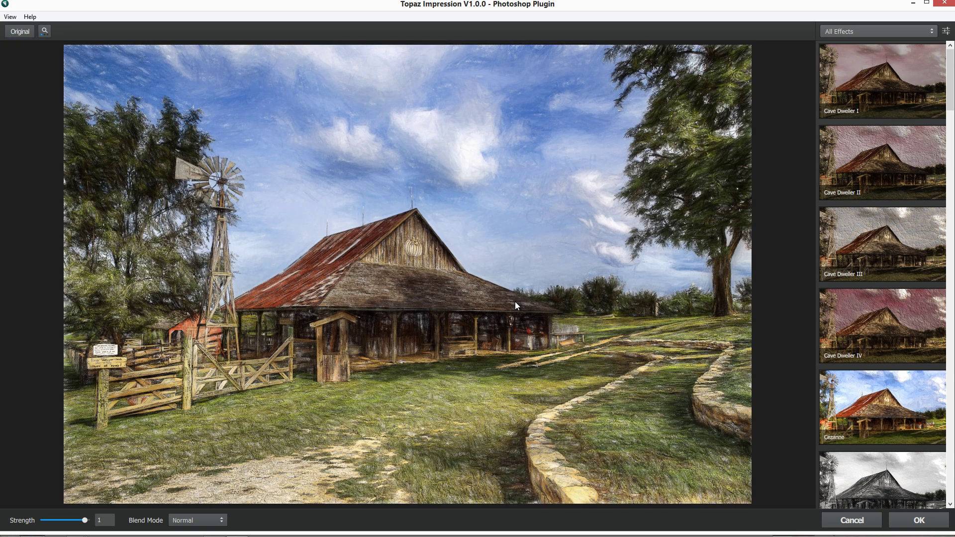
{"action": "left_click", "coordinate": [830, 414]}
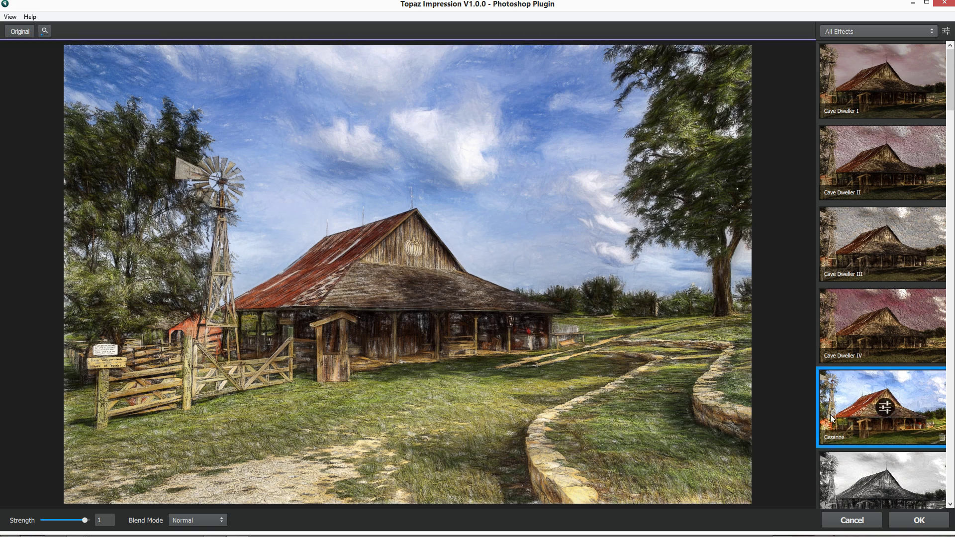
{"action": "left_click", "coordinate": [649, 352]}
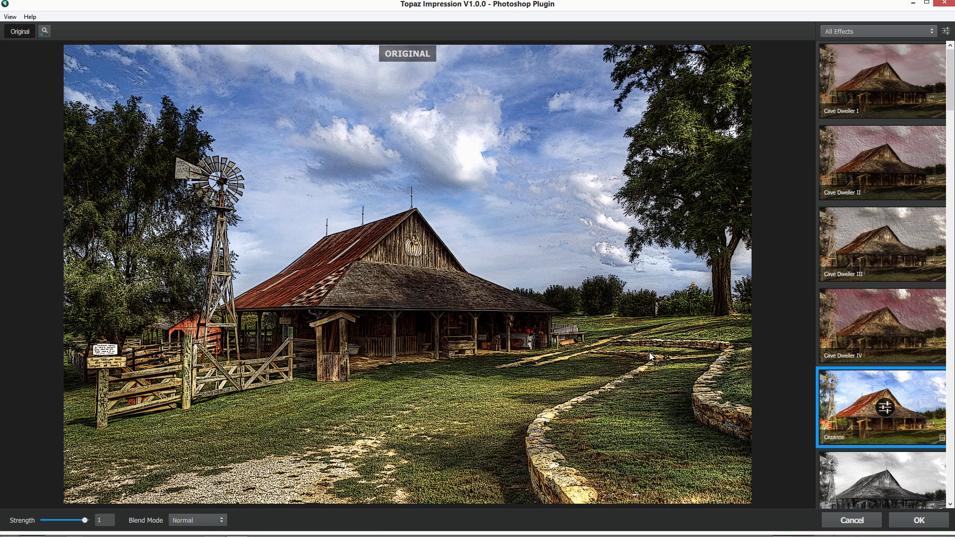
{"action": "left_click", "coordinate": [849, 407]}
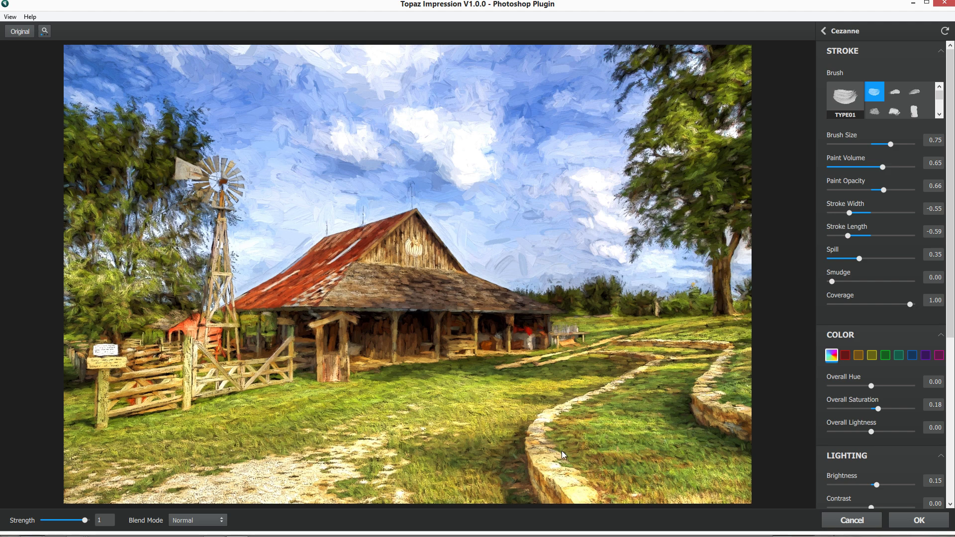
{"action": "left_click", "coordinate": [613, 341]}
{"action": "key", "text": "Return"}
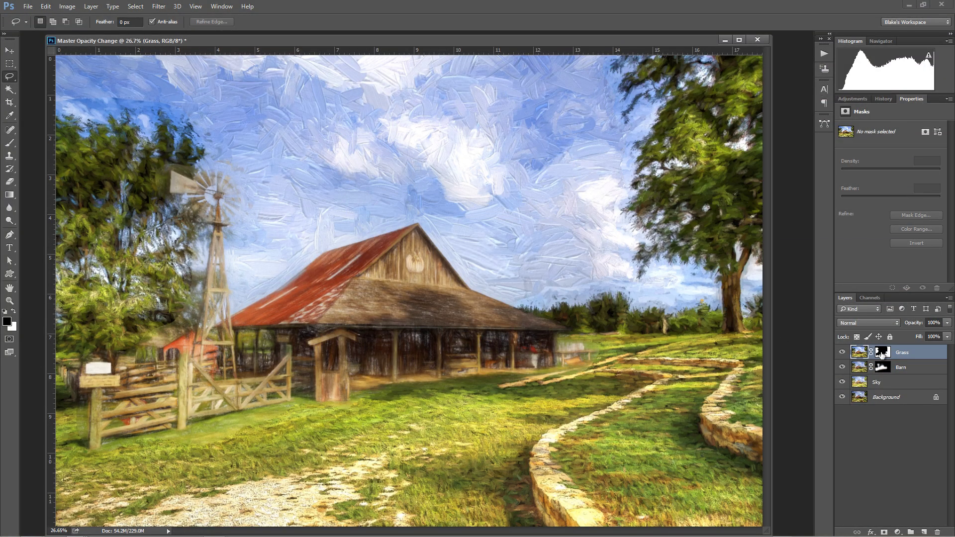
Feather the Grass layer mask to 62.7 px, using the red mask overlay to judge the softened edge.
{"action": "left_click", "coordinate": [882, 352]}
{"action": "key", "text": "backslash"}
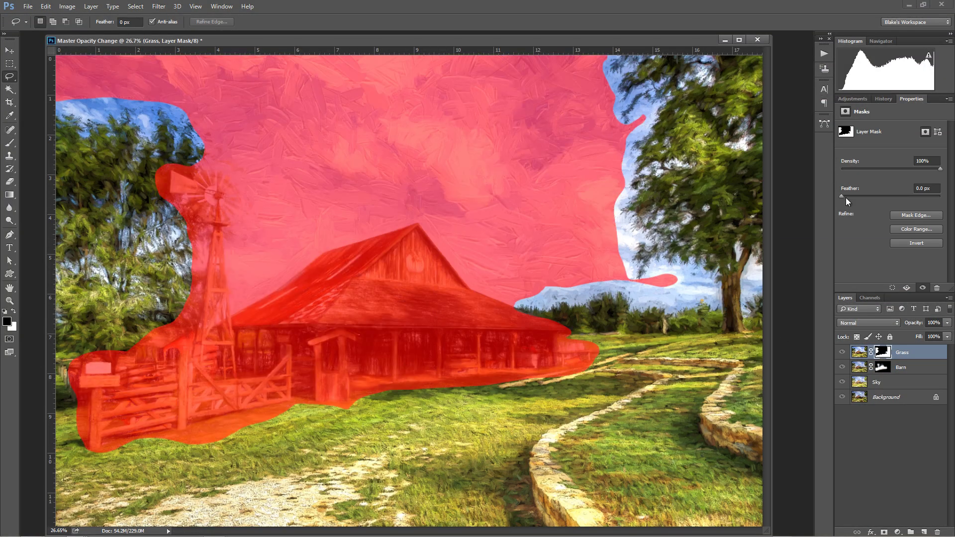
{"action": "left_click_drag", "start_coordinate": [845, 198], "coordinate": [889, 200]}
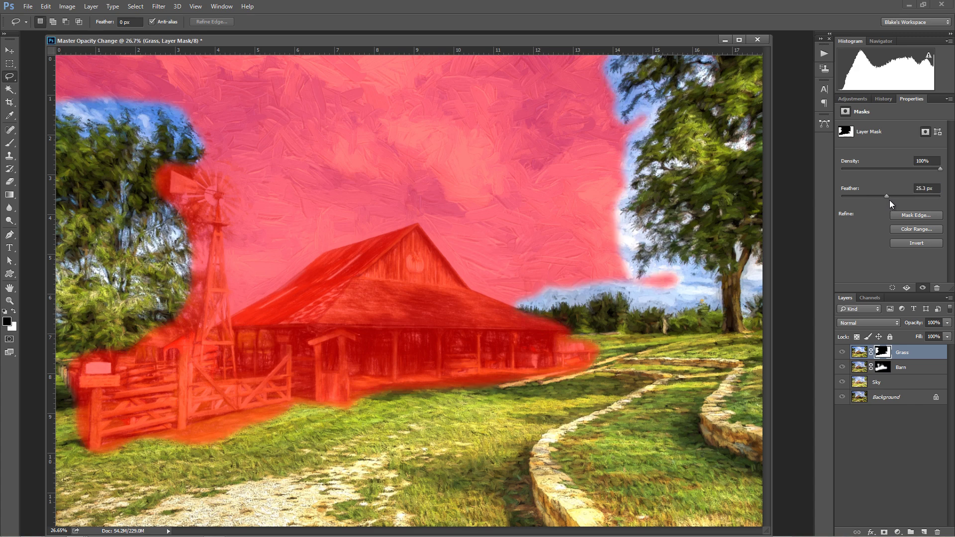
{"action": "left_click", "coordinate": [897, 199]}
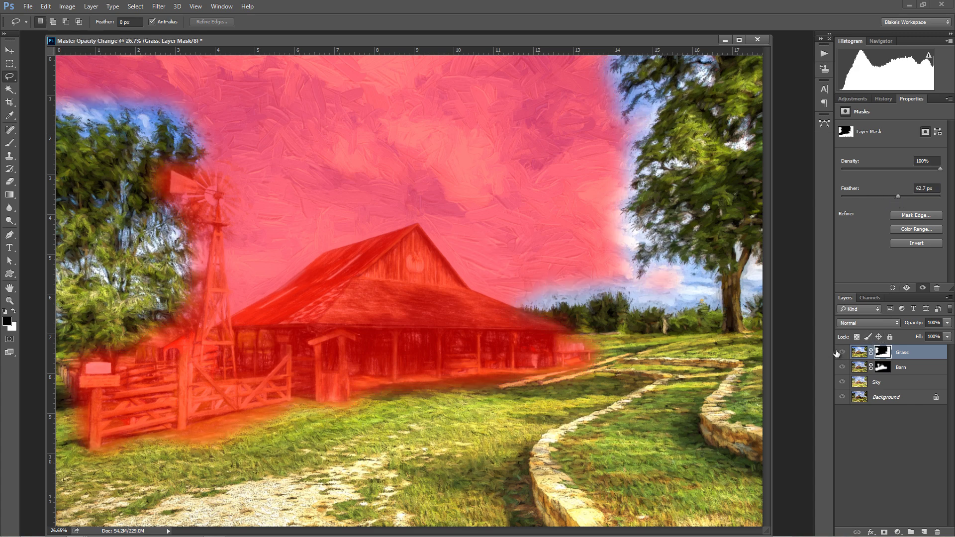
{"action": "key", "text": "backslash"}
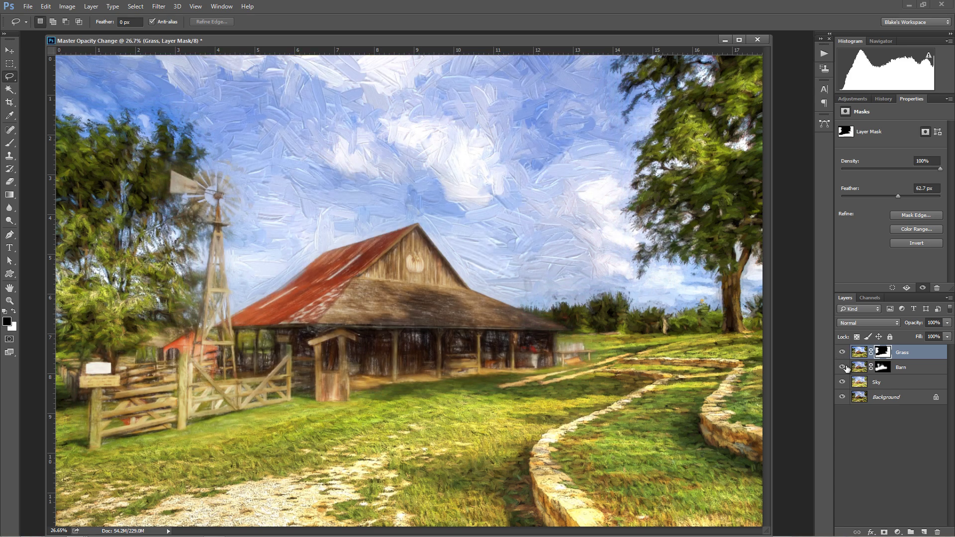
Compare the picture with the Barn layer hidden and shown, and examine the barn's brush texture up close.
{"action": "left_click", "coordinate": [842, 368]}
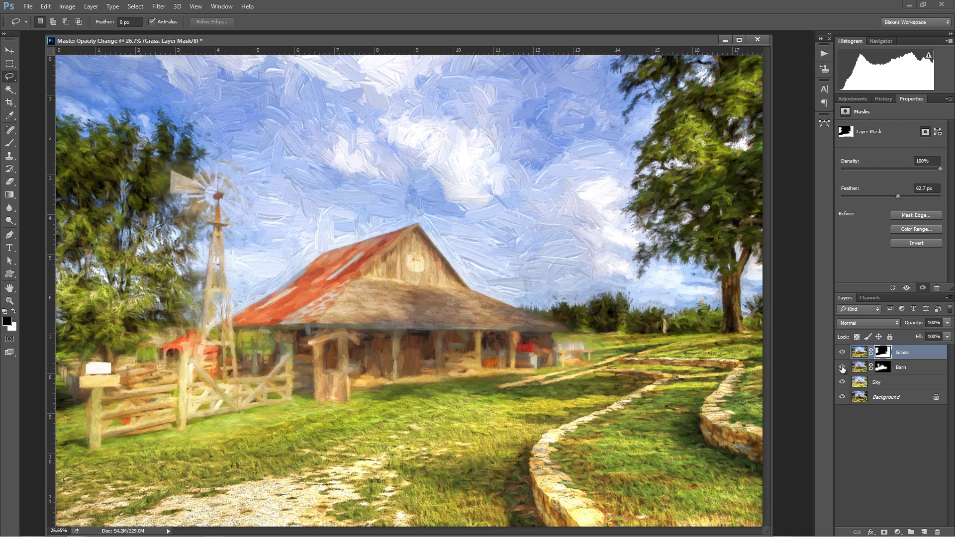
{"action": "left_click", "coordinate": [841, 368]}
{"action": "scroll", "coordinate": [452, 347], "scroll_direction": "up", "scroll_amount": 5}
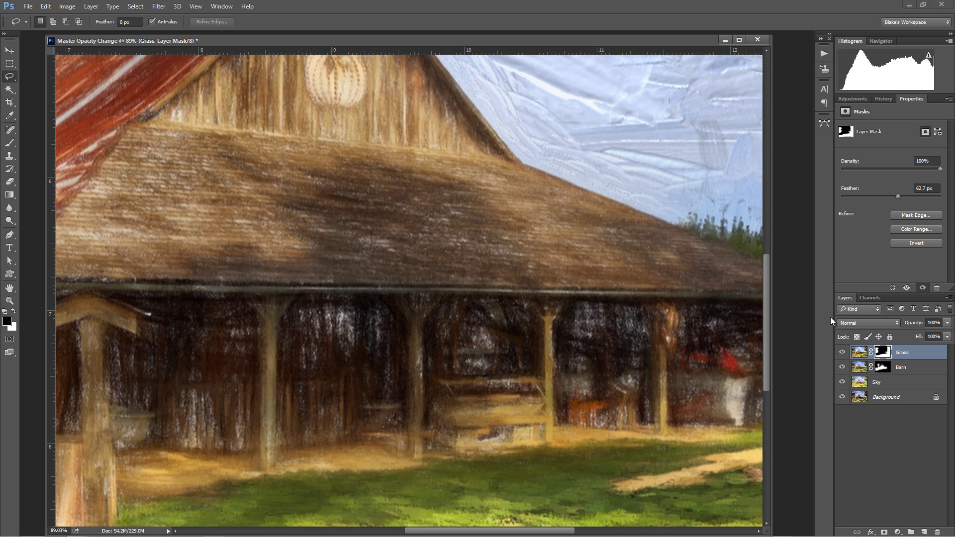
Set the Barn layer's blend mode to Darker Color.
{"action": "left_click", "coordinate": [862, 369]}
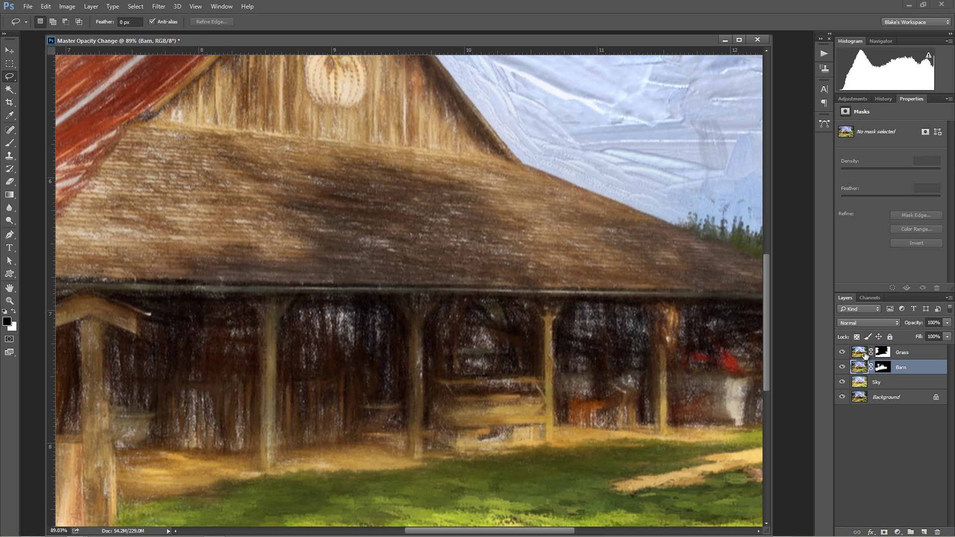
{"action": "left_click", "coordinate": [861, 323]}
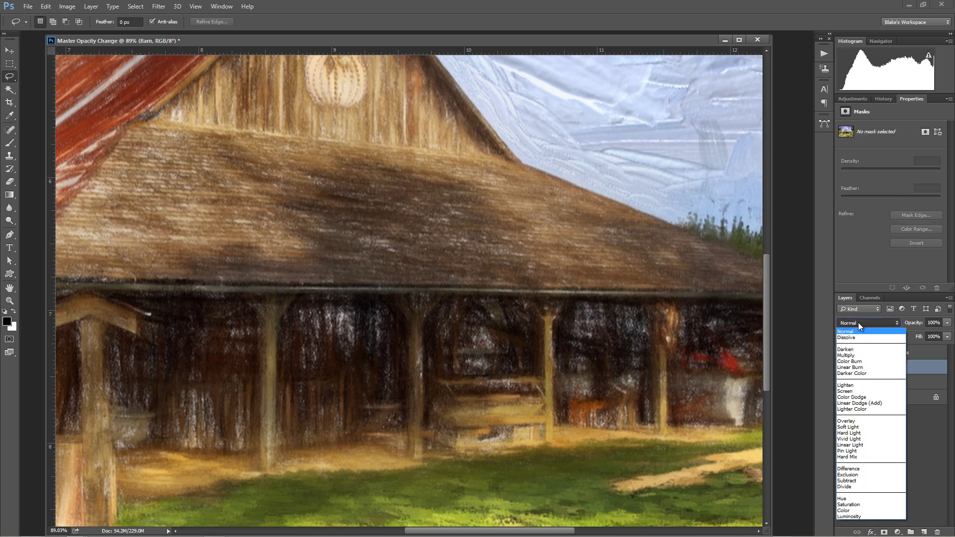
{"action": "left_click", "coordinate": [853, 324]}
{"action": "left_click", "coordinate": [853, 322]}
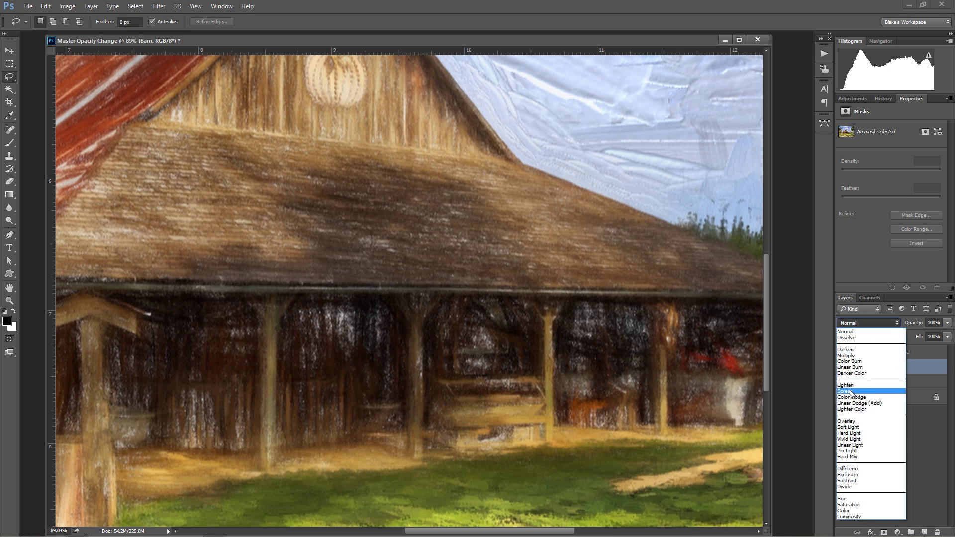
{"action": "left_click", "coordinate": [851, 374]}
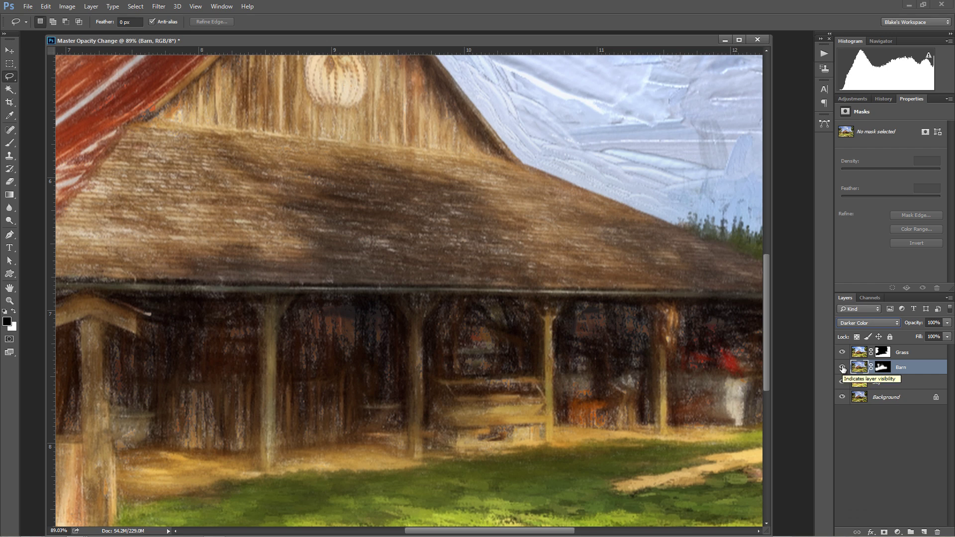
Hide and show the Barn layer to compare the Darker Color blend with the painted Sky layer beneath.
{"action": "left_click", "coordinate": [842, 367]}
{"action": "left_click", "coordinate": [842, 367]}
{"action": "left_click", "coordinate": [842, 367]}
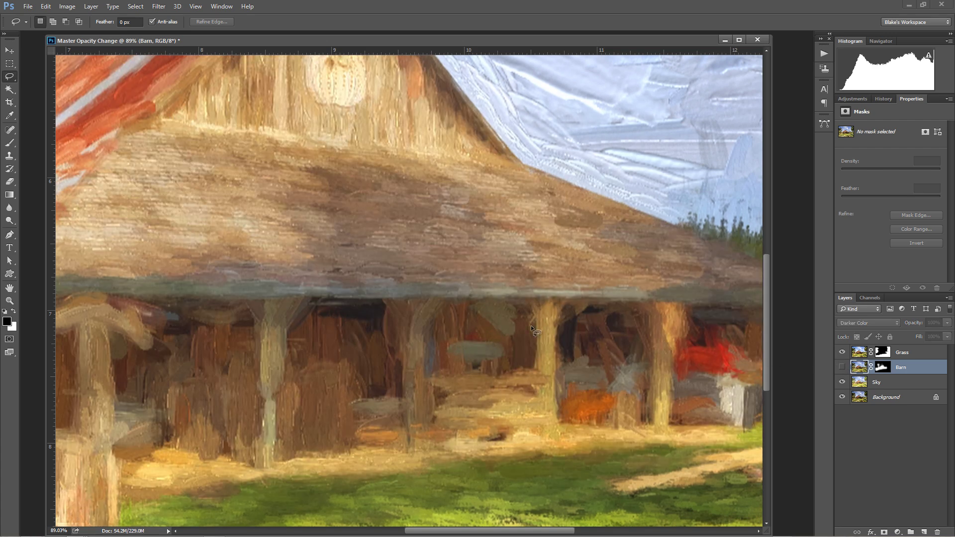
{"action": "left_click", "coordinate": [842, 367]}
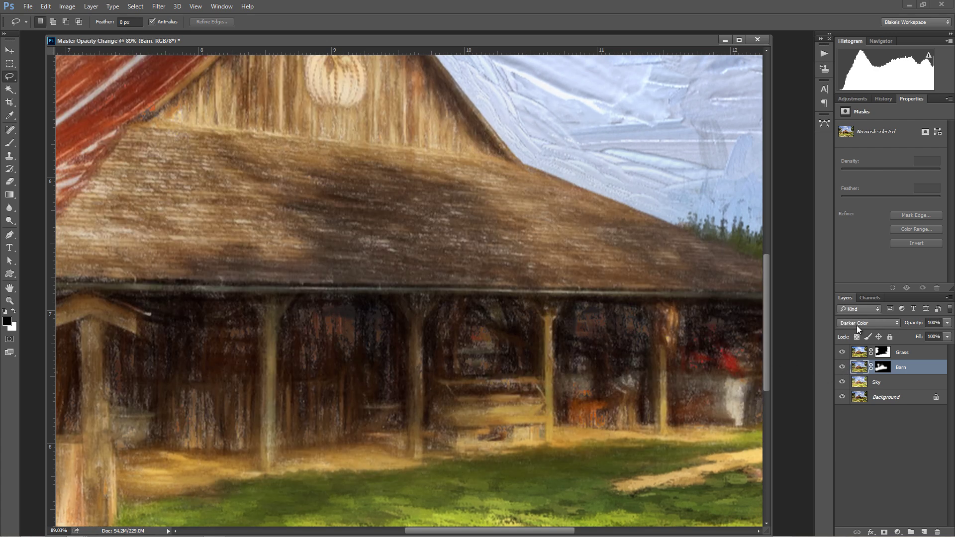
Switch the Barn layer's blending to Normal and back to Darker Color to compare the shadows under the porch.
{"action": "left_click", "coordinate": [856, 325]}
{"action": "left_click", "coordinate": [845, 331]}
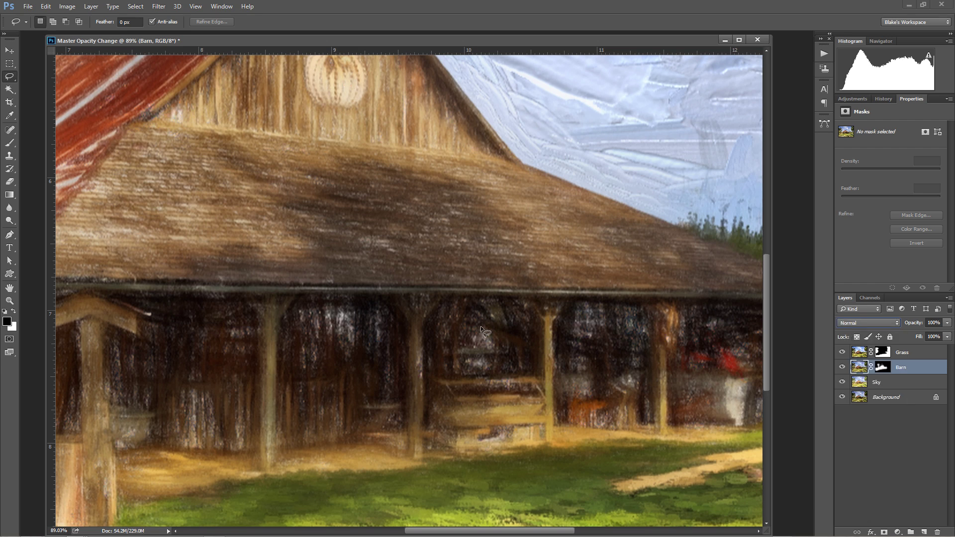
{"action": "left_click", "coordinate": [876, 323]}
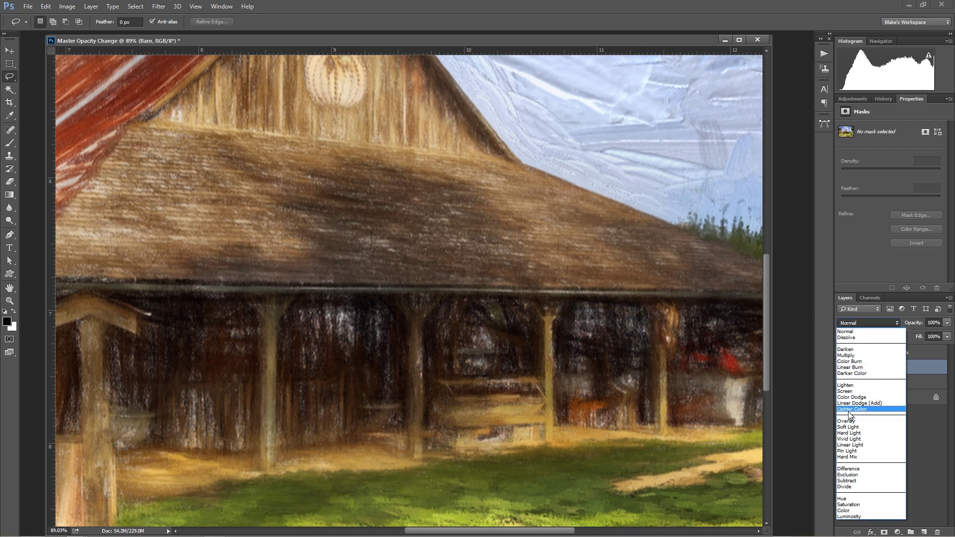
{"action": "left_click", "coordinate": [851, 373]}
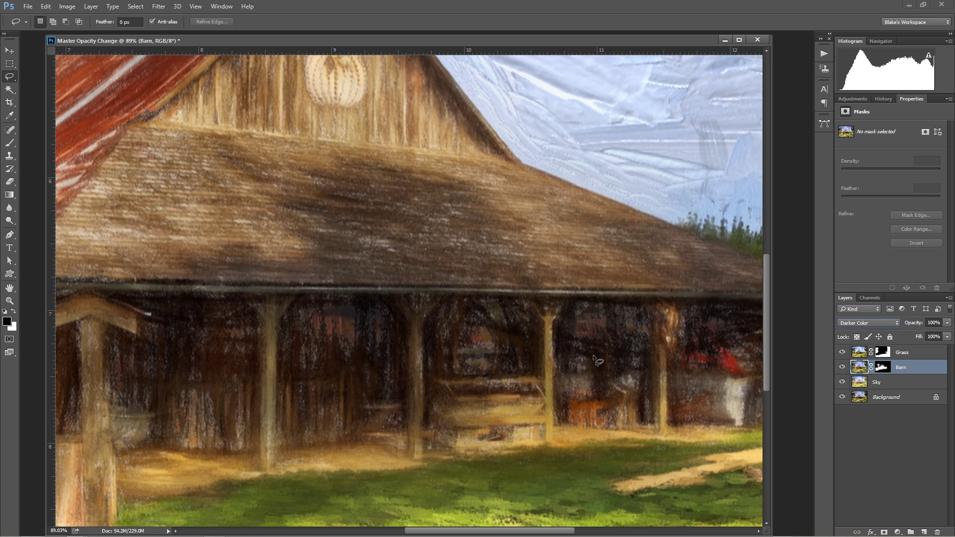
Compare the whole picture with the Barn and Grass layers hidden, and show both layers again.
{"action": "right_click", "coordinate": [531, 320]}
{"action": "left_click", "coordinate": [537, 326]}
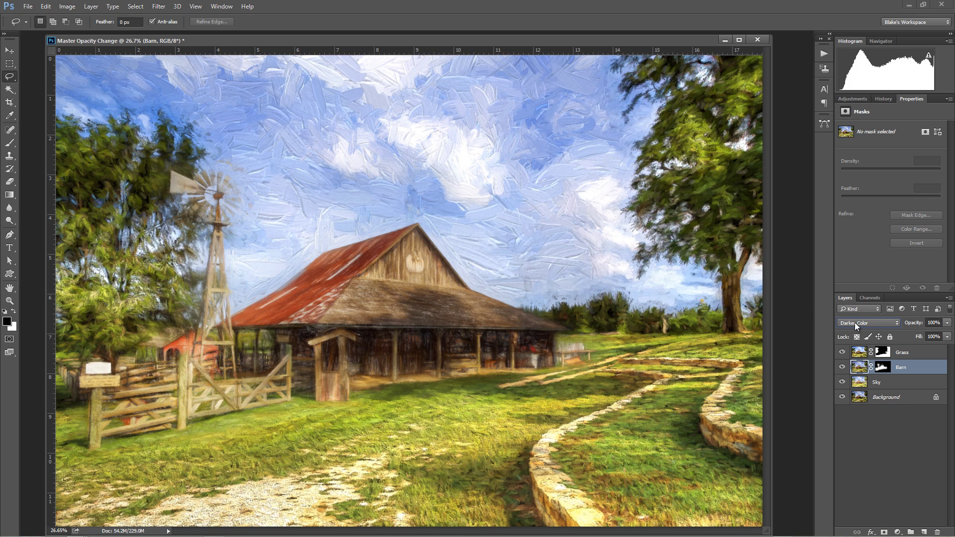
{"action": "left_click", "coordinate": [842, 367]}
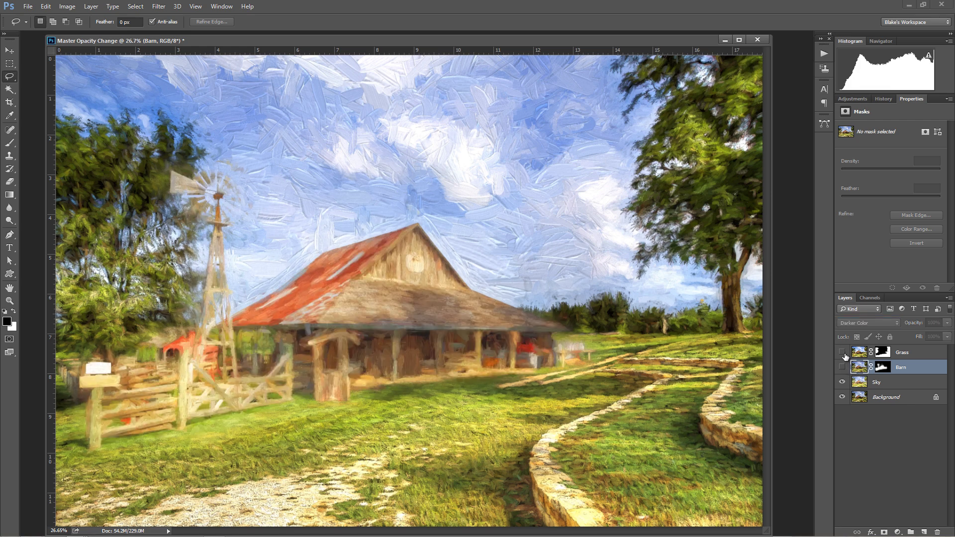
{"action": "left_click", "coordinate": [841, 352]}
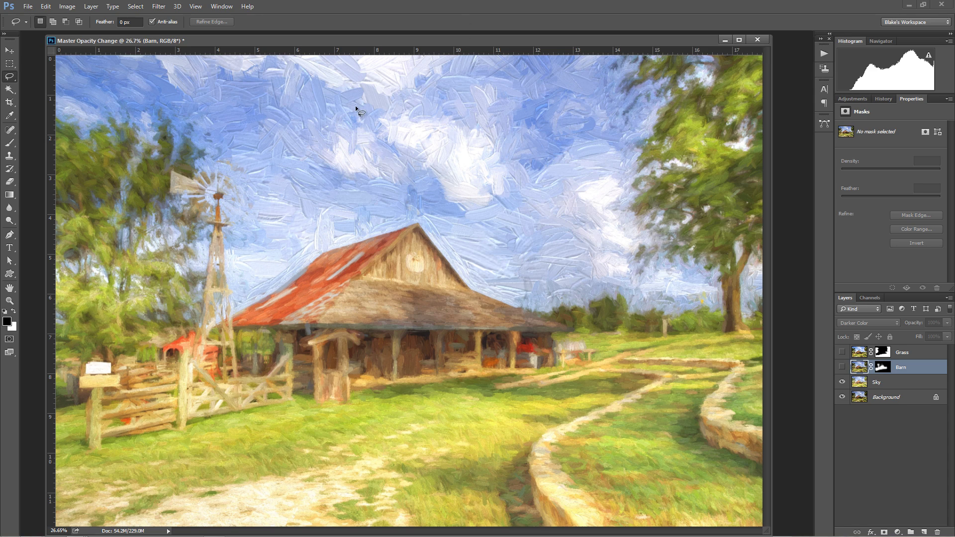
{"action": "left_click", "coordinate": [842, 367]}
{"action": "left_click", "coordinate": [842, 352]}
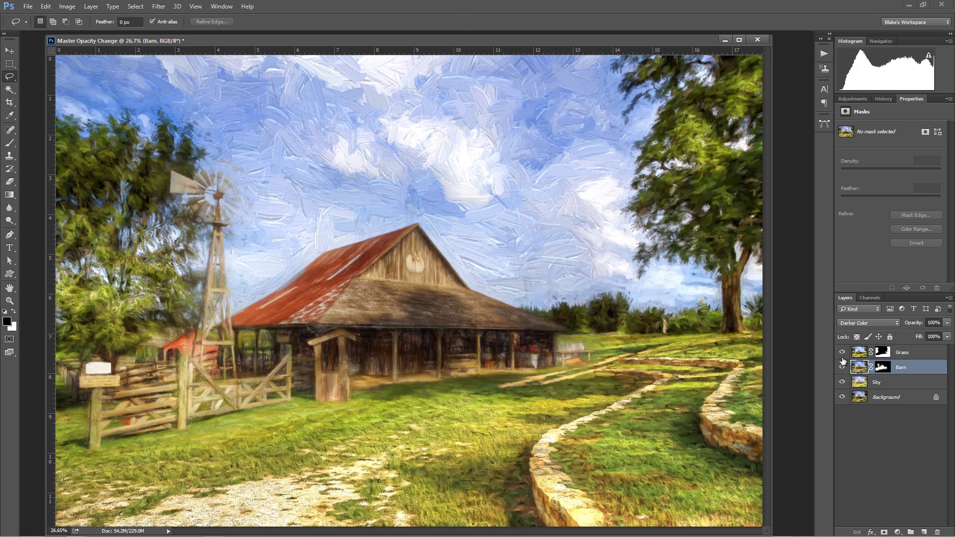